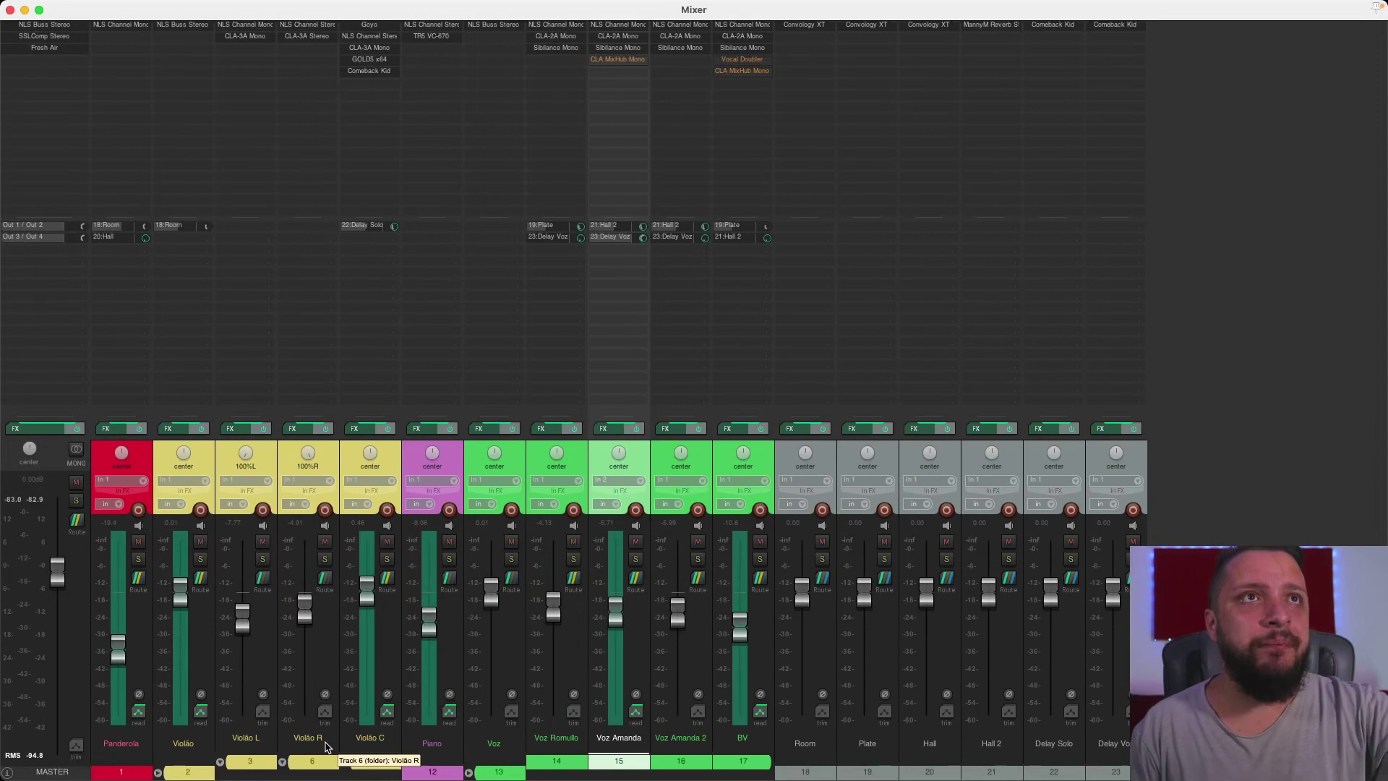
# Solo the Violão track and insert the AU: LV-50A (Viator DSP) plug-in on it
pyautogui.click(200, 559)
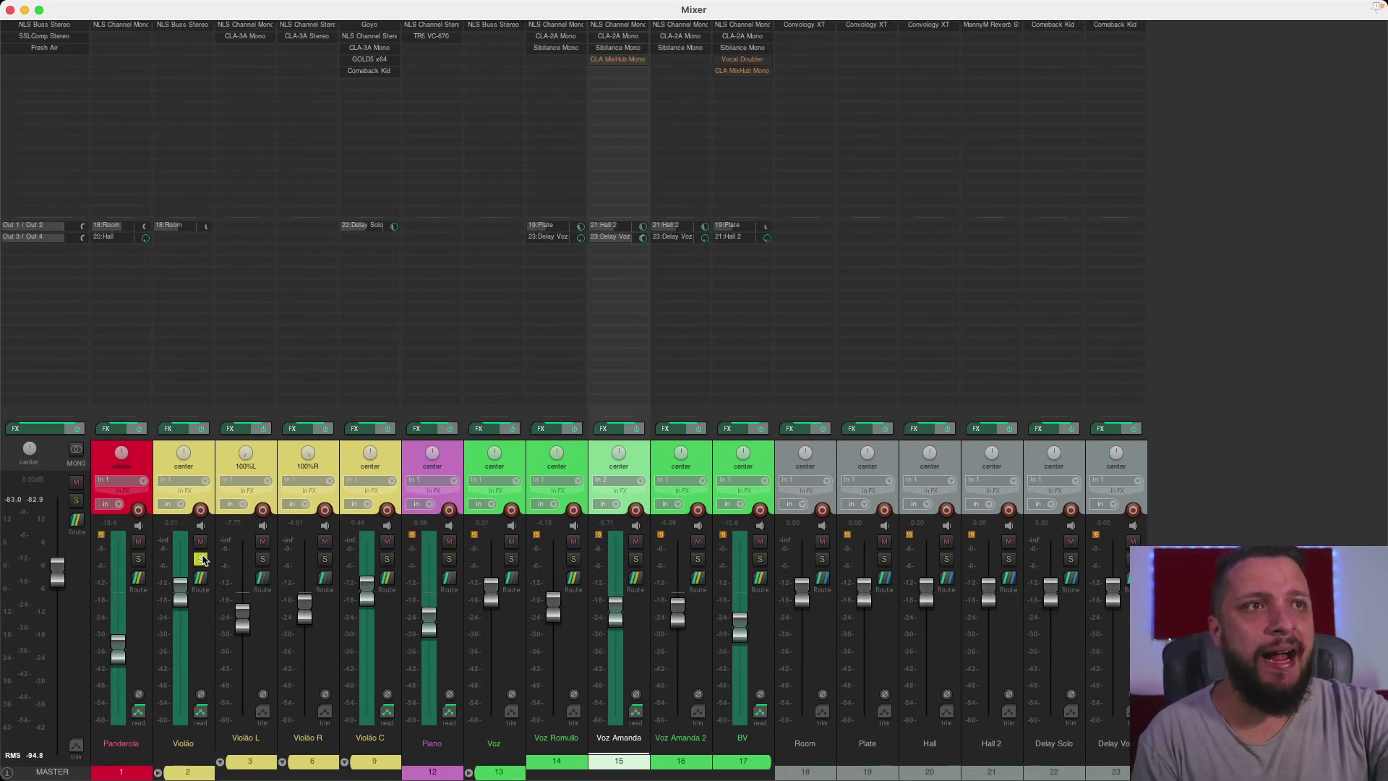
pyautogui.doubleClick(203, 41)
pyautogui.click(446, 337)
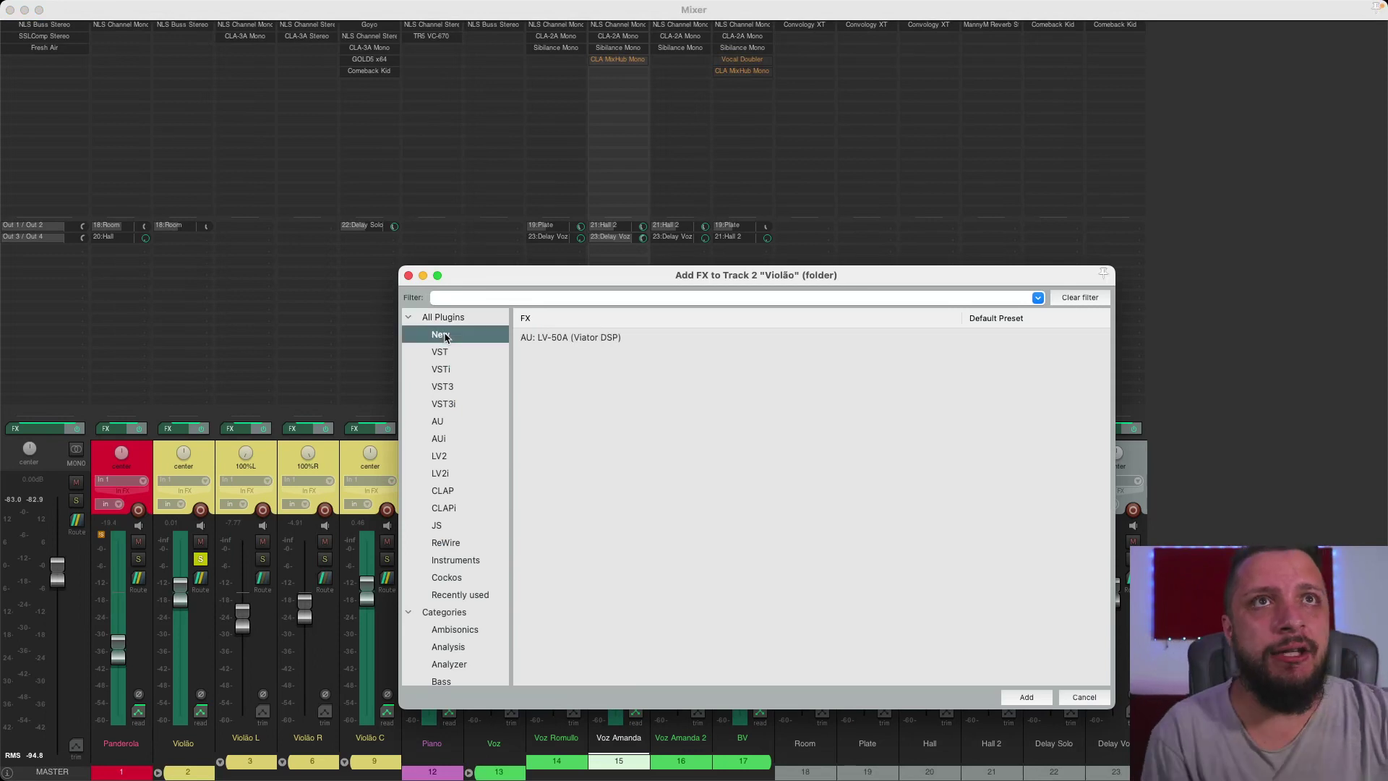
pyautogui.click(600, 340)
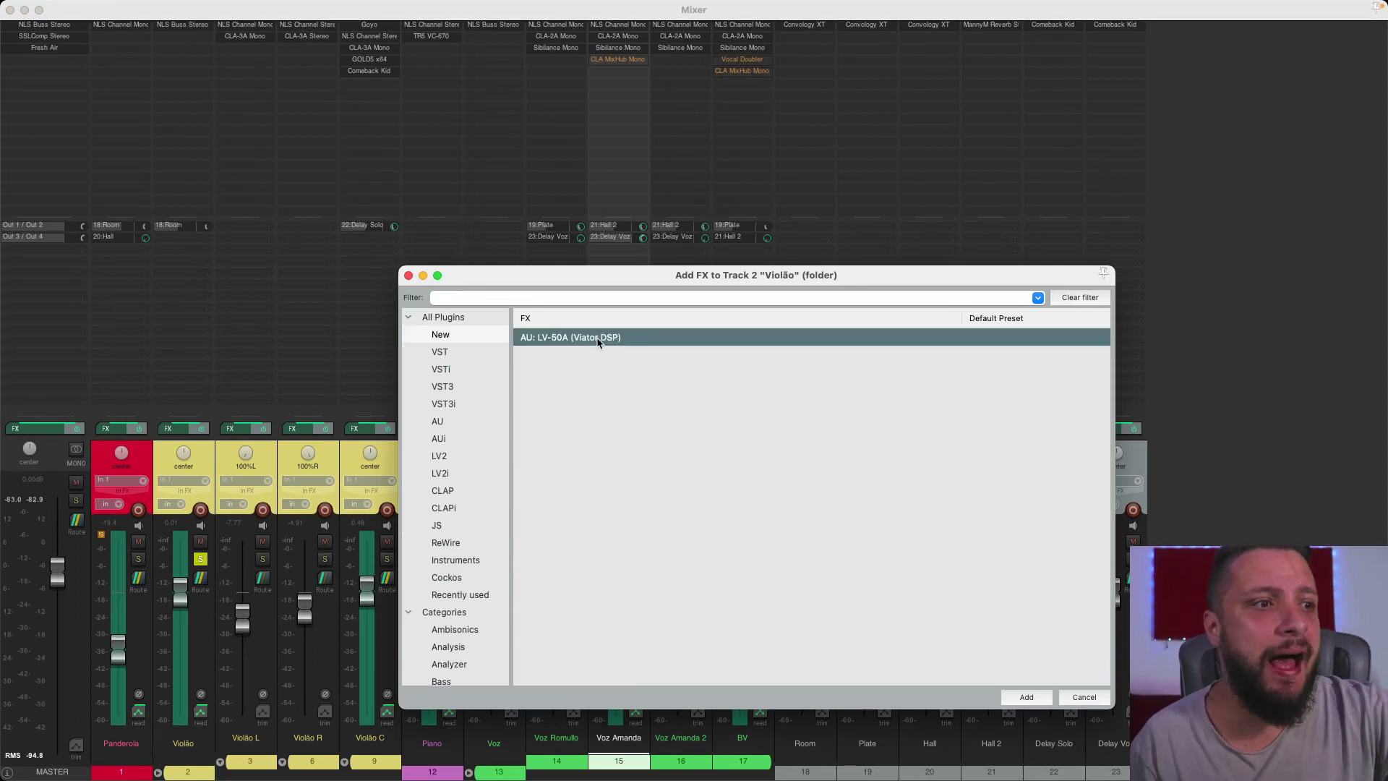
pyautogui.doubleClick(598, 338)
pyautogui.moveTo(436, 38); pyautogui.dragTo(584, 179)
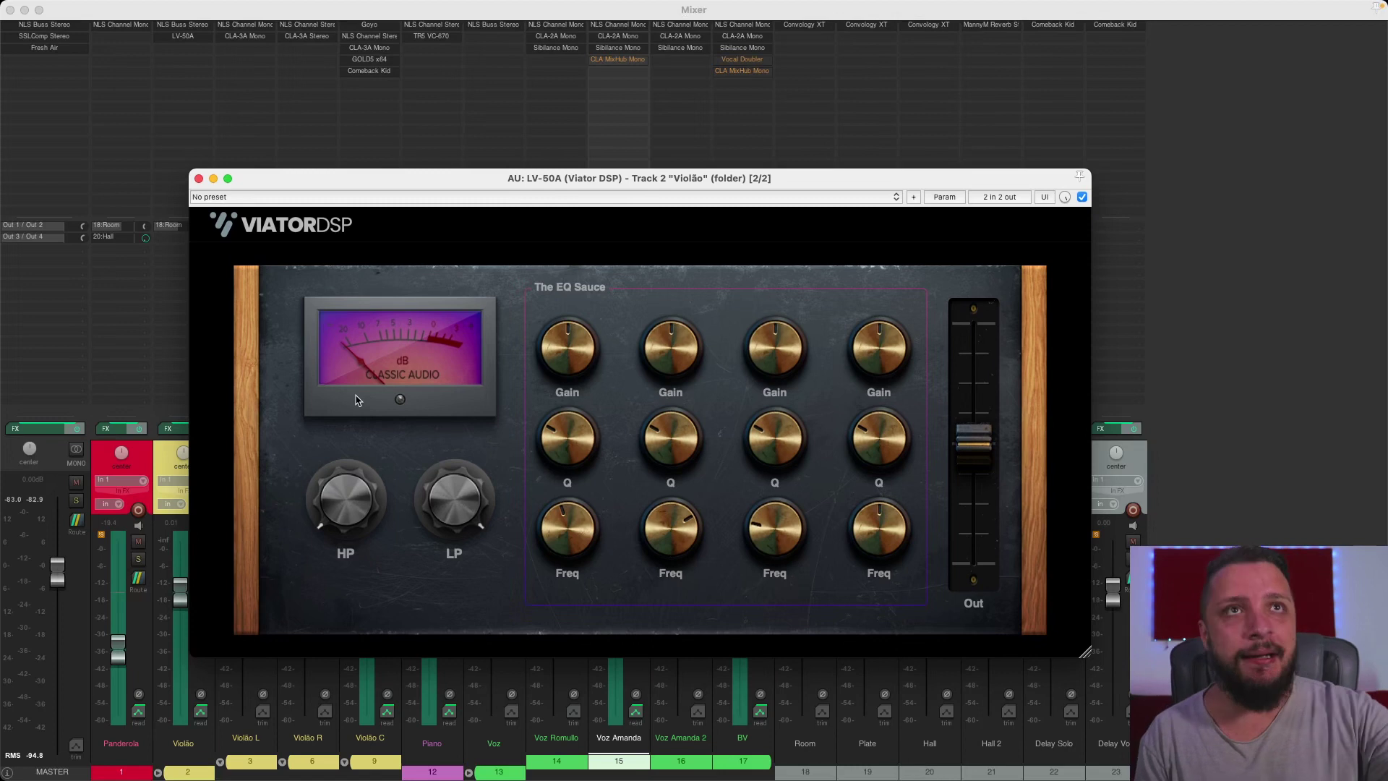
pyautogui.moveTo(492, 182); pyautogui.dragTo(471, 155)
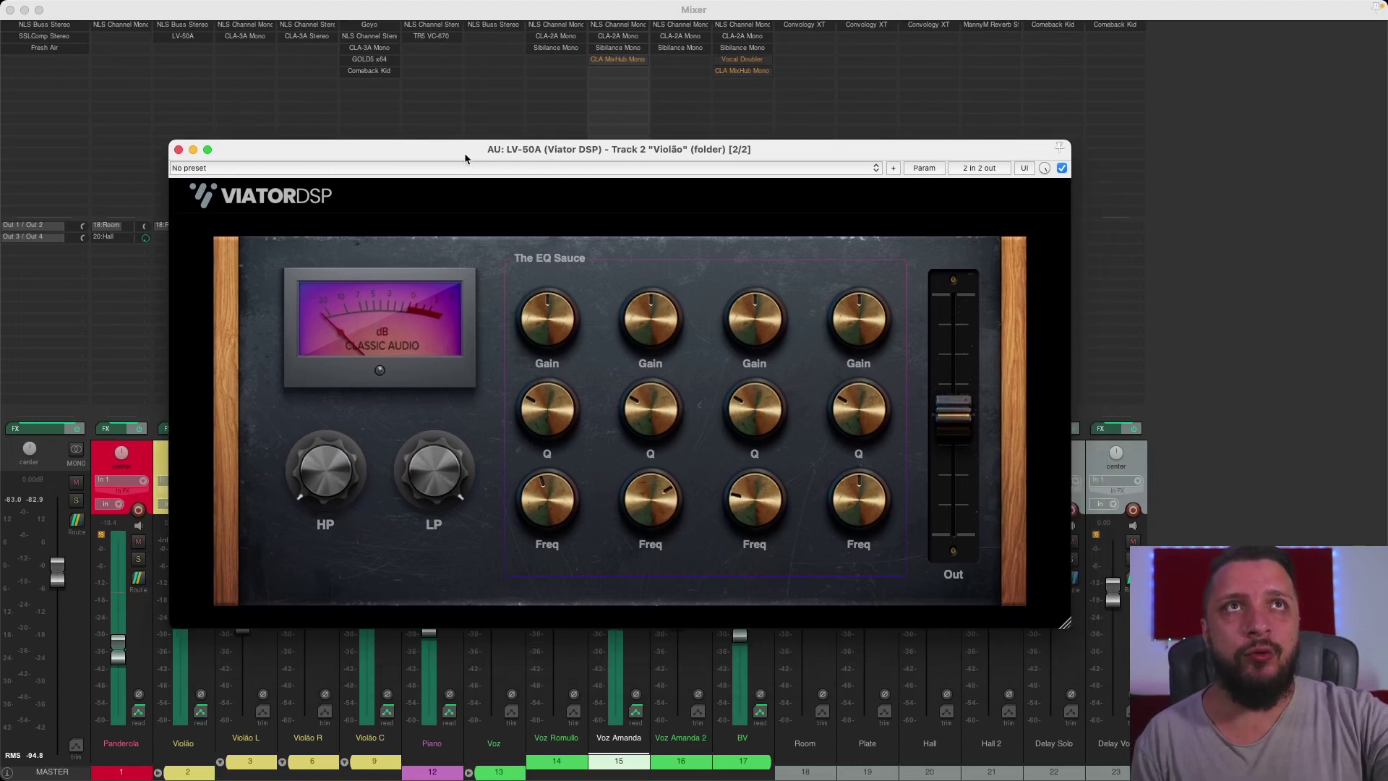
# Try sweeping the LV-50A's high-pass and low-pass filters through their ranges
pyautogui.moveTo(319, 510)
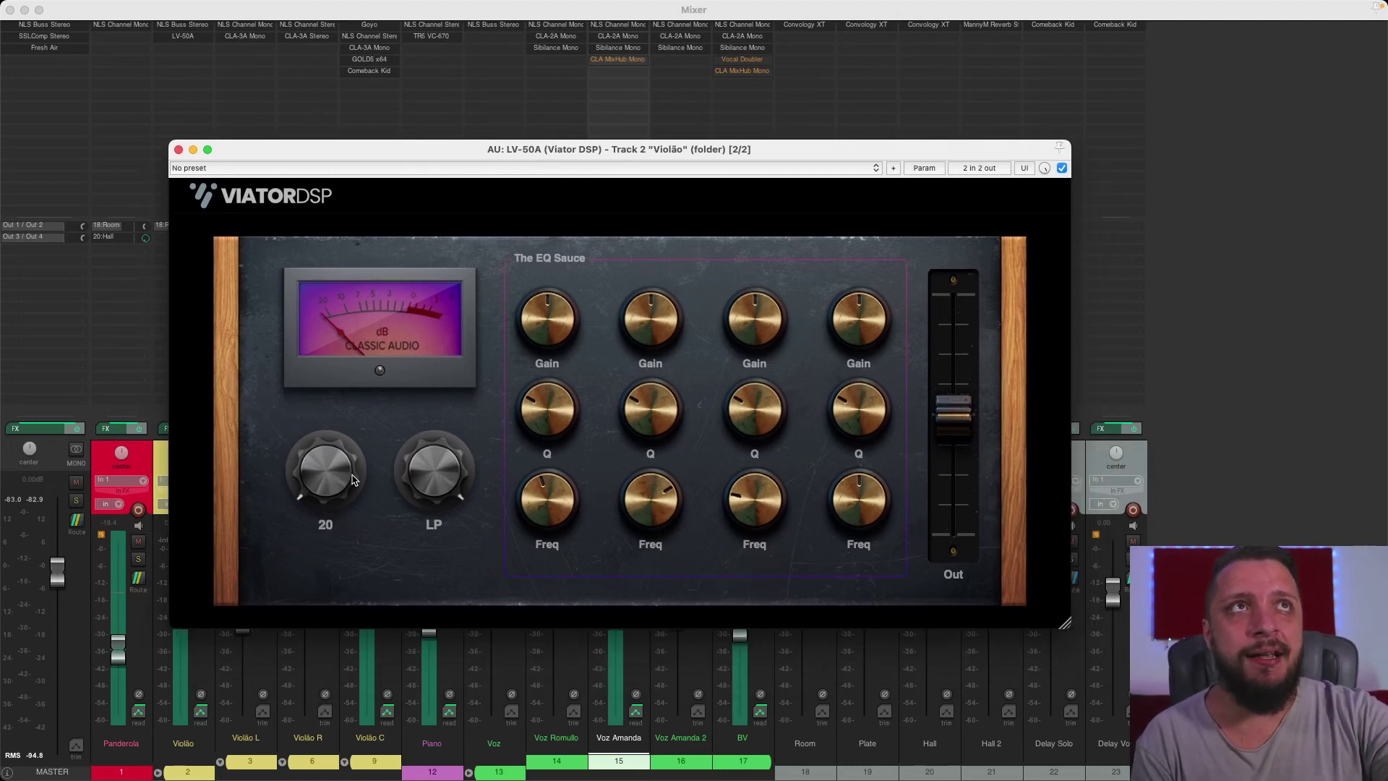
pyautogui.moveTo(437, 505)
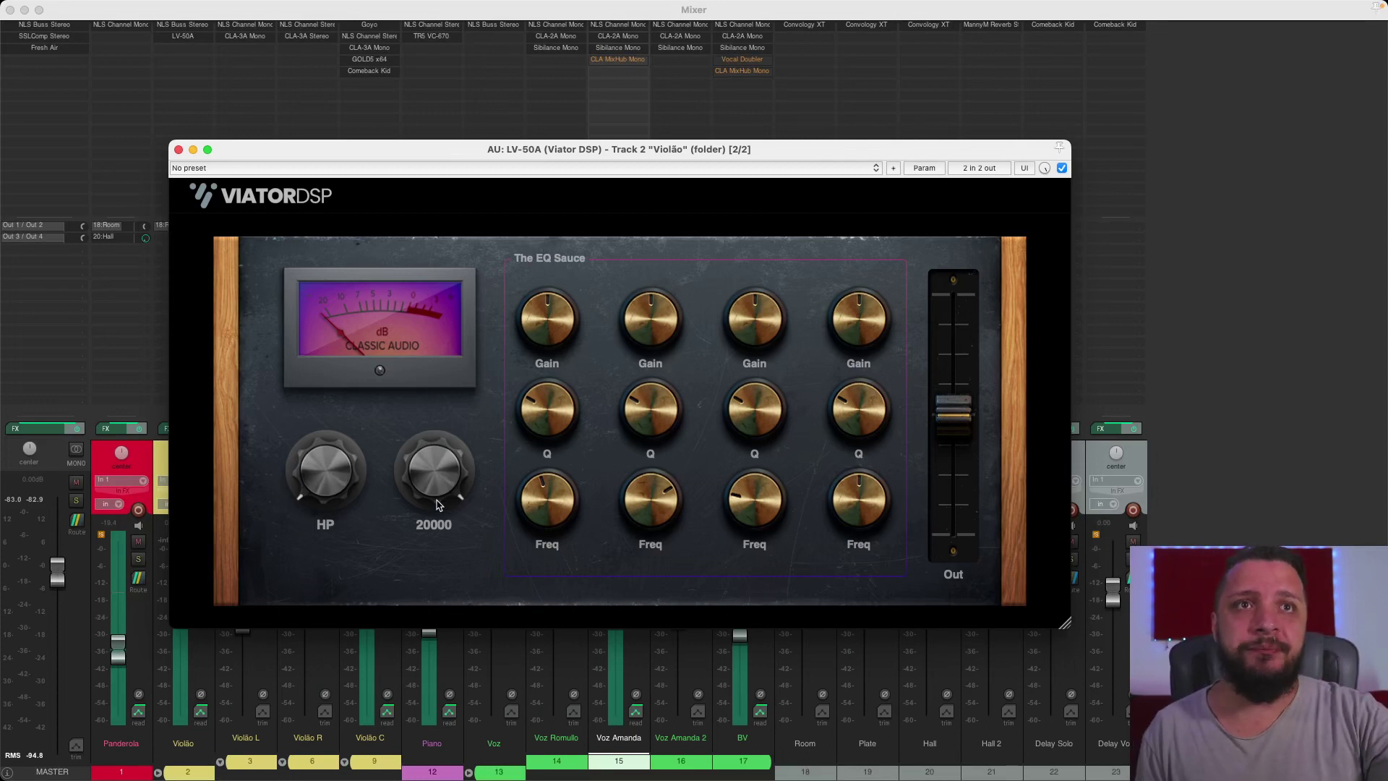
pyautogui.moveTo(316, 496); pyautogui.dragTo(328, 443)
pyautogui.moveTo(451, 483); pyautogui.dragTo(473, 438)
pyautogui.moveTo(313, 506)
pyautogui.moveTo(326, 490); pyautogui.dragTo(329, 581)
# Set the first EQ band's frequency to 106 and raise the high-pass filter's cutoff
pyautogui.moveTo(578, 327)
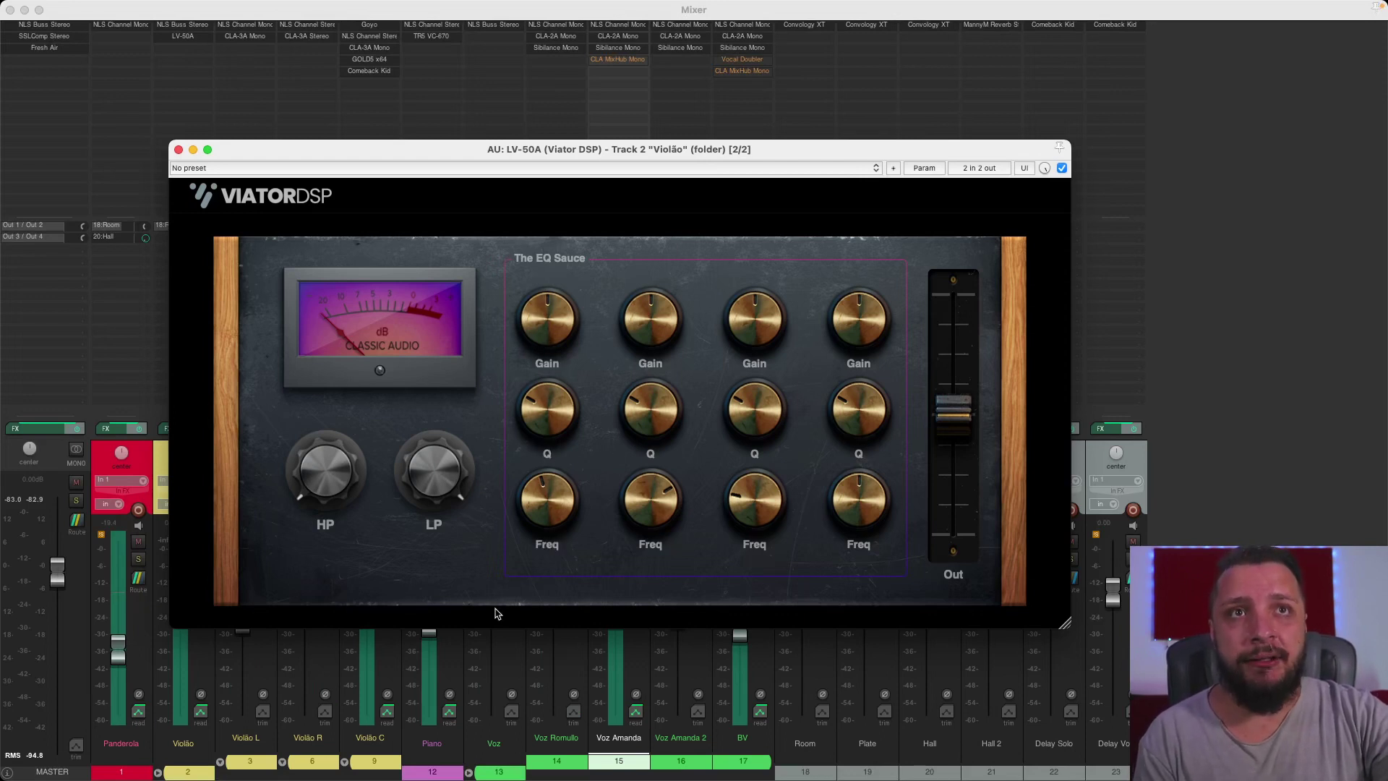
pyautogui.moveTo(643, 508)
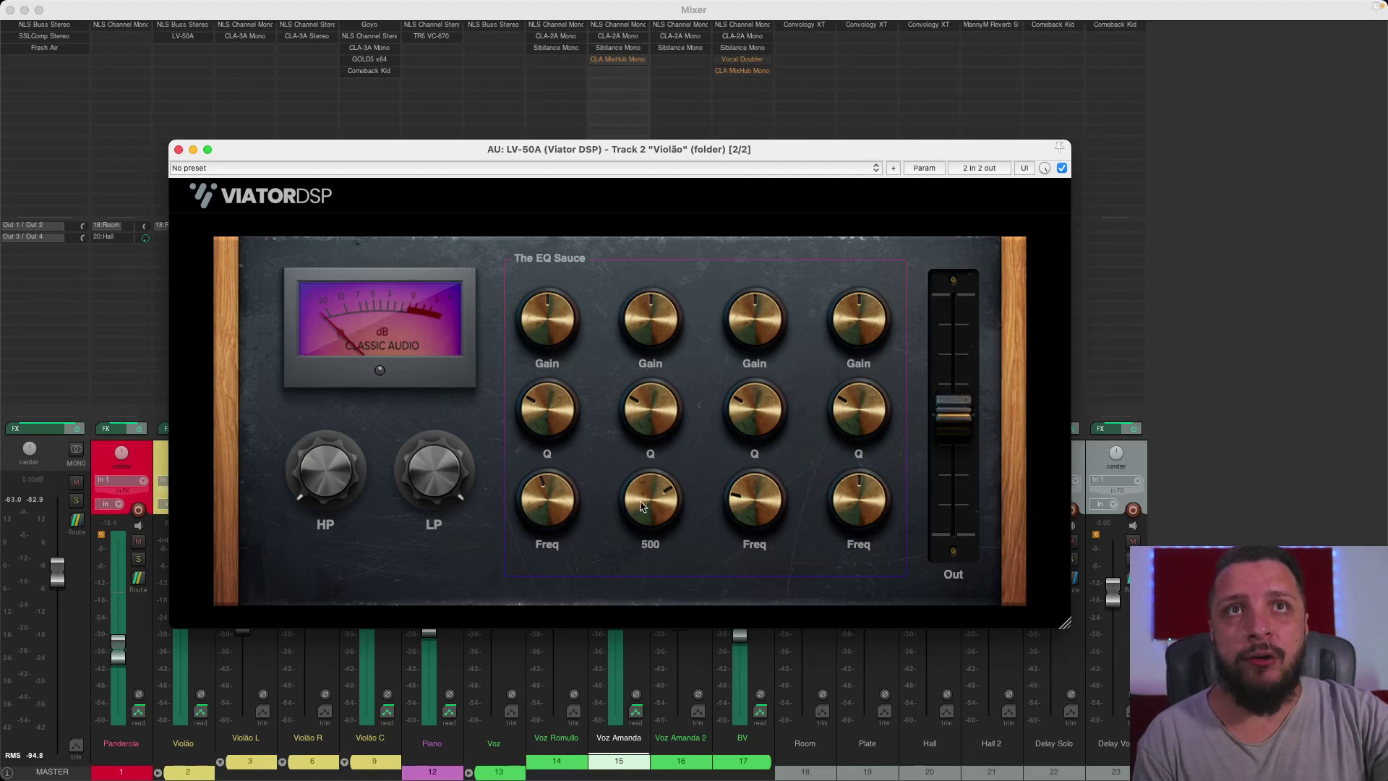
pyautogui.moveTo(960, 402)
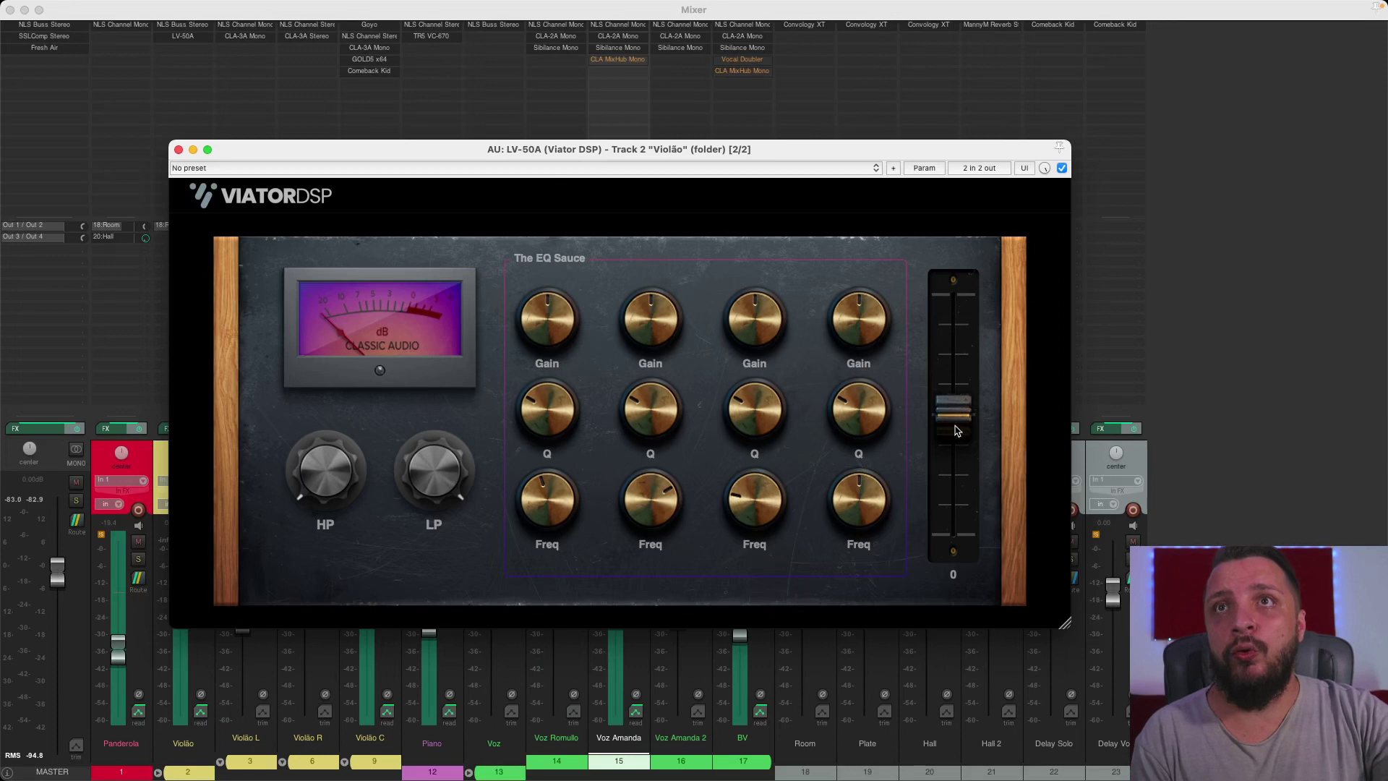
pyautogui.moveTo(572, 469)
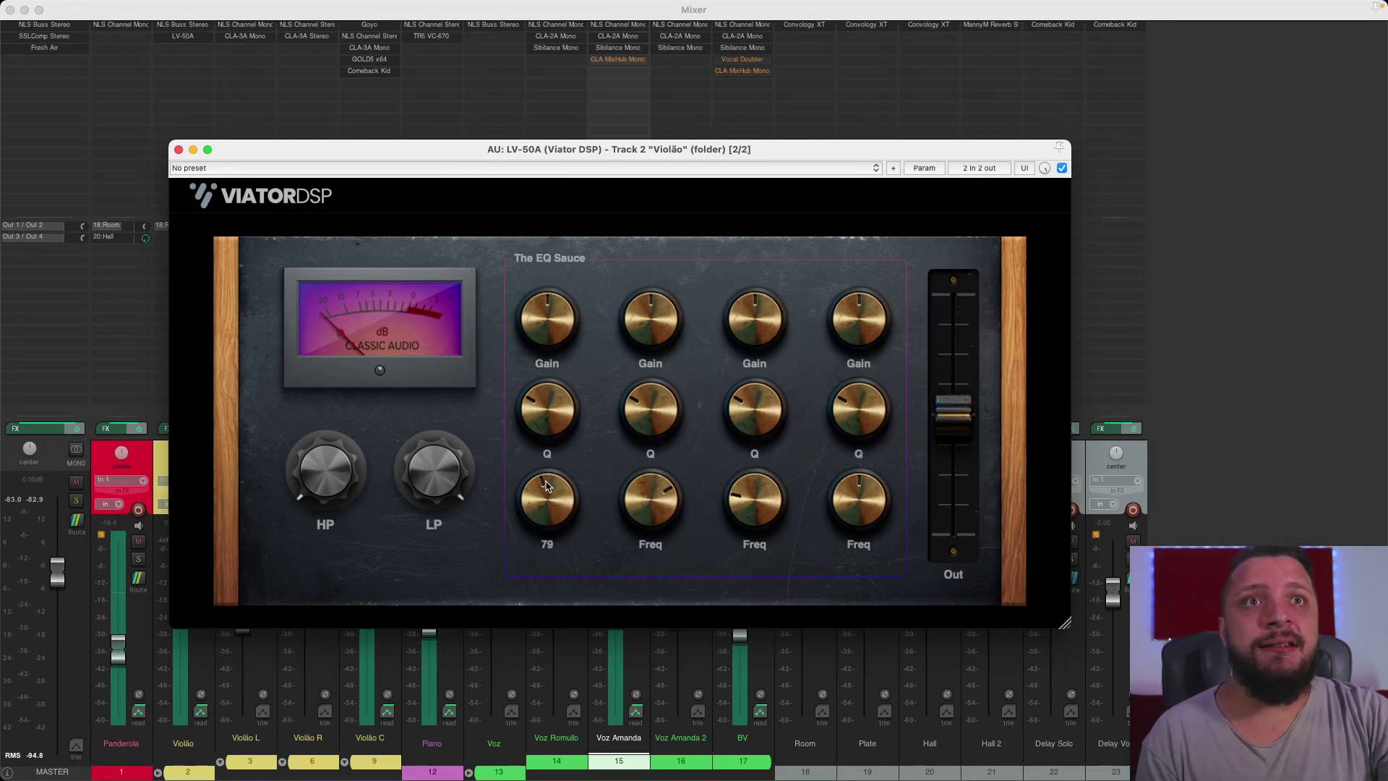
pyautogui.moveTo(544, 491)
pyautogui.mouseDown()
pyautogui.moveTo(543, 564)
pyautogui.moveTo(545, 475)
pyautogui.moveTo(576, 386)
pyautogui.moveTo(551, 549)
pyautogui.moveTo(549, 485)
pyautogui.mouseUp()
pyautogui.moveTo(543, 411)
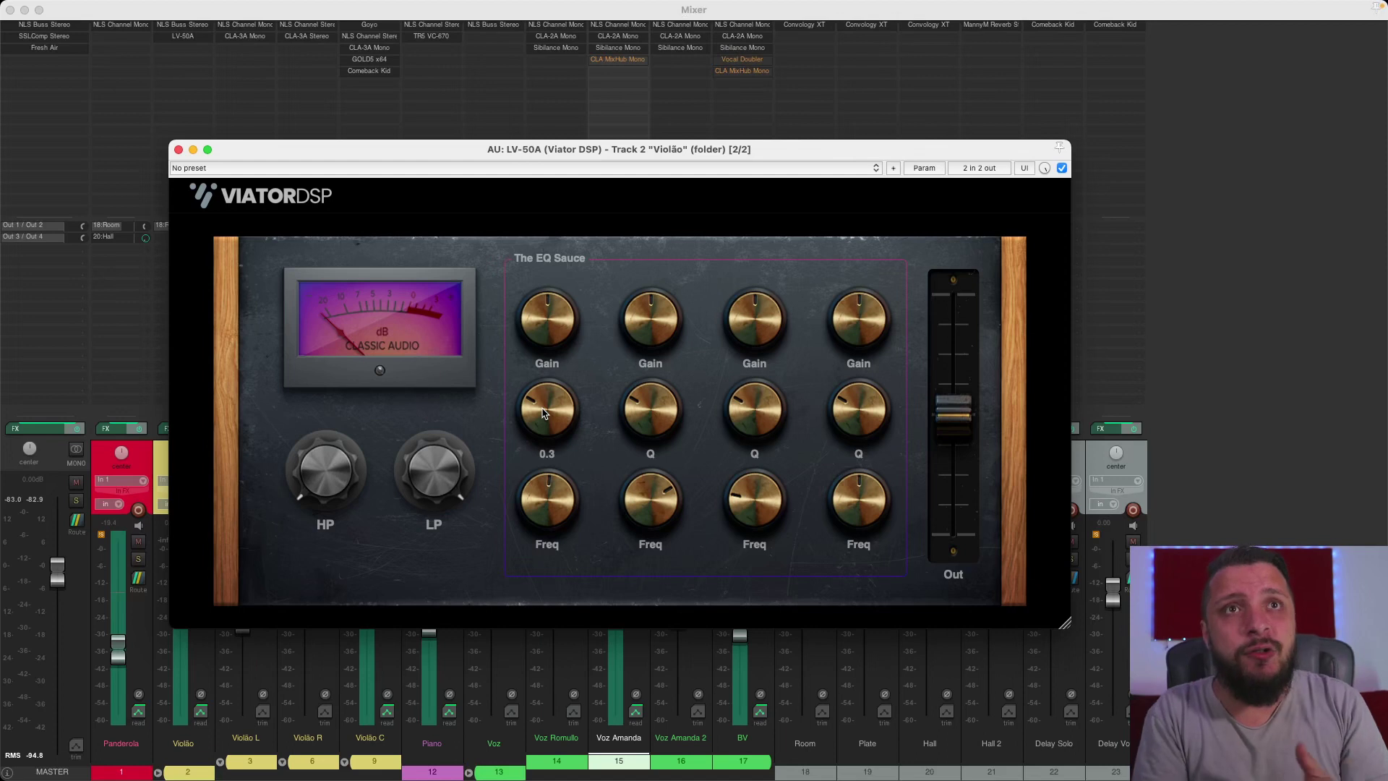
pyautogui.moveTo(531, 355)
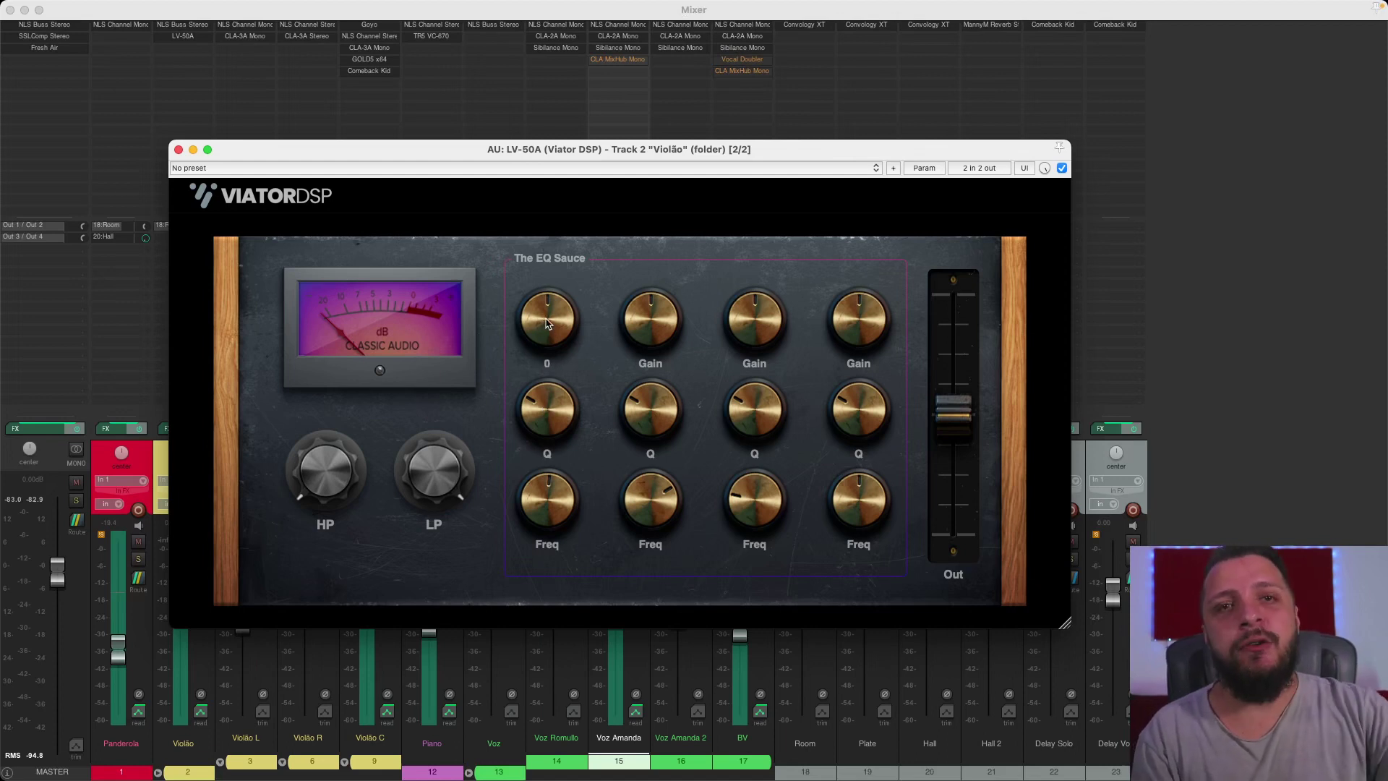
pyautogui.moveTo(548, 503)
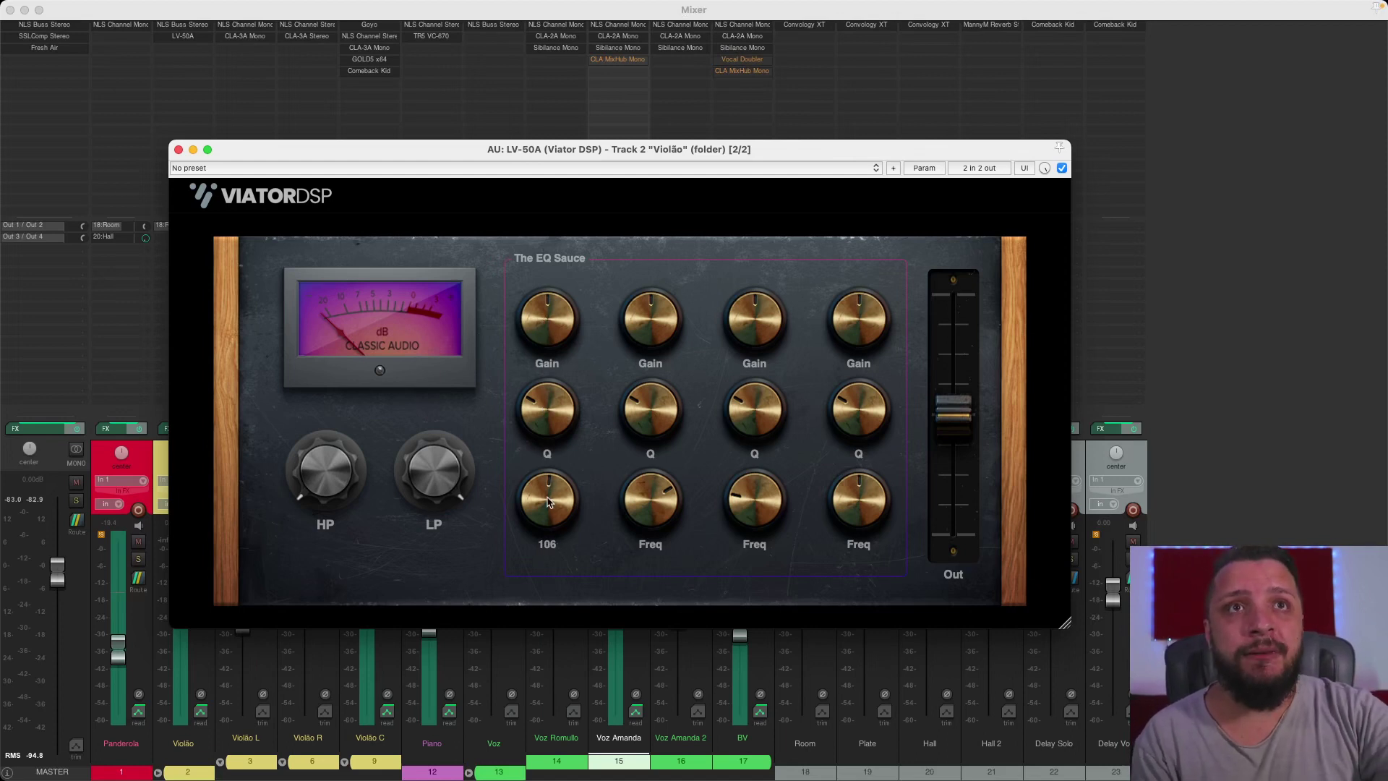
pyautogui.moveTo(320, 493)
pyautogui.moveTo(318, 492); pyautogui.dragTo(325, 444)
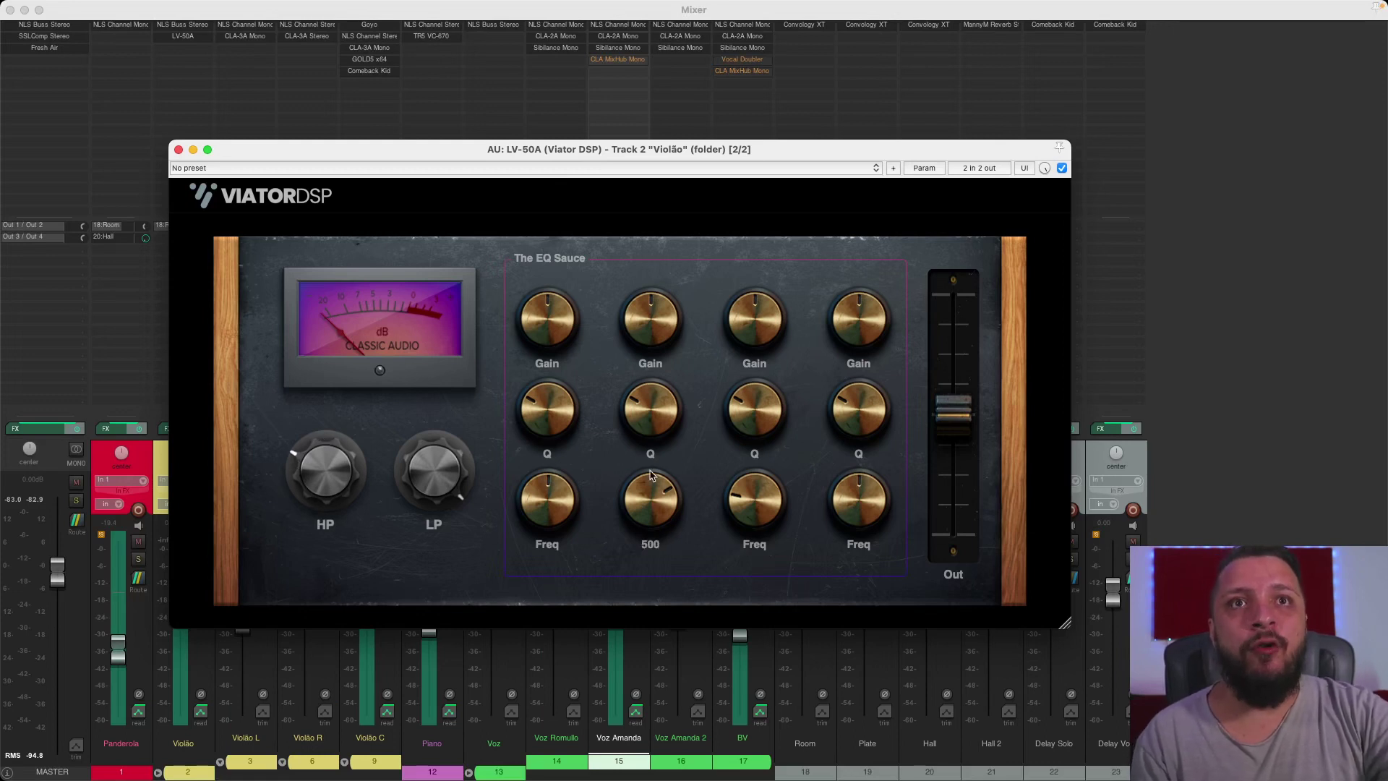
# Set the second EQ band's frequency to about 529 and Q to about 0.33, with a slight gain cut
pyautogui.moveTo(680, 493)
pyautogui.moveTo(655, 418)
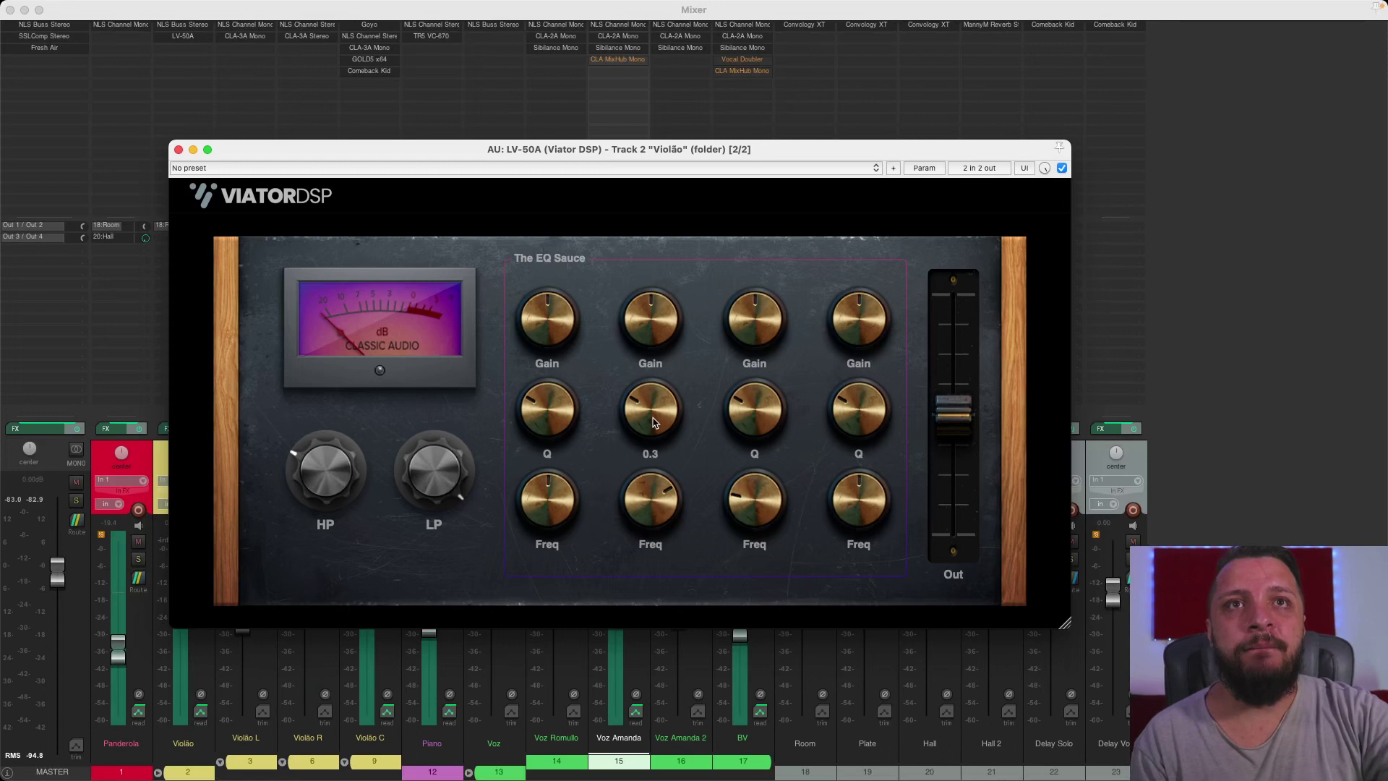
pyautogui.moveTo(652, 499); pyautogui.dragTo(650, 501)
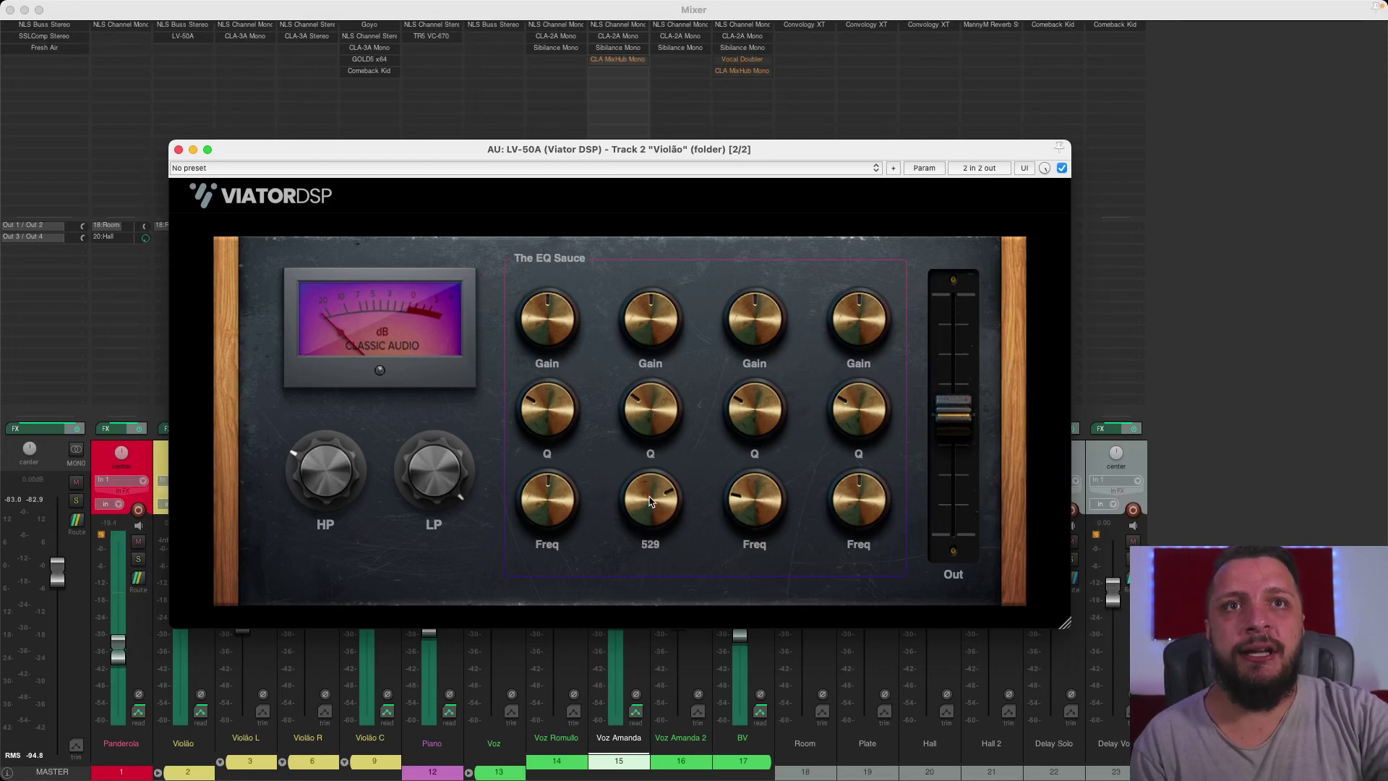
pyautogui.moveTo(651, 436)
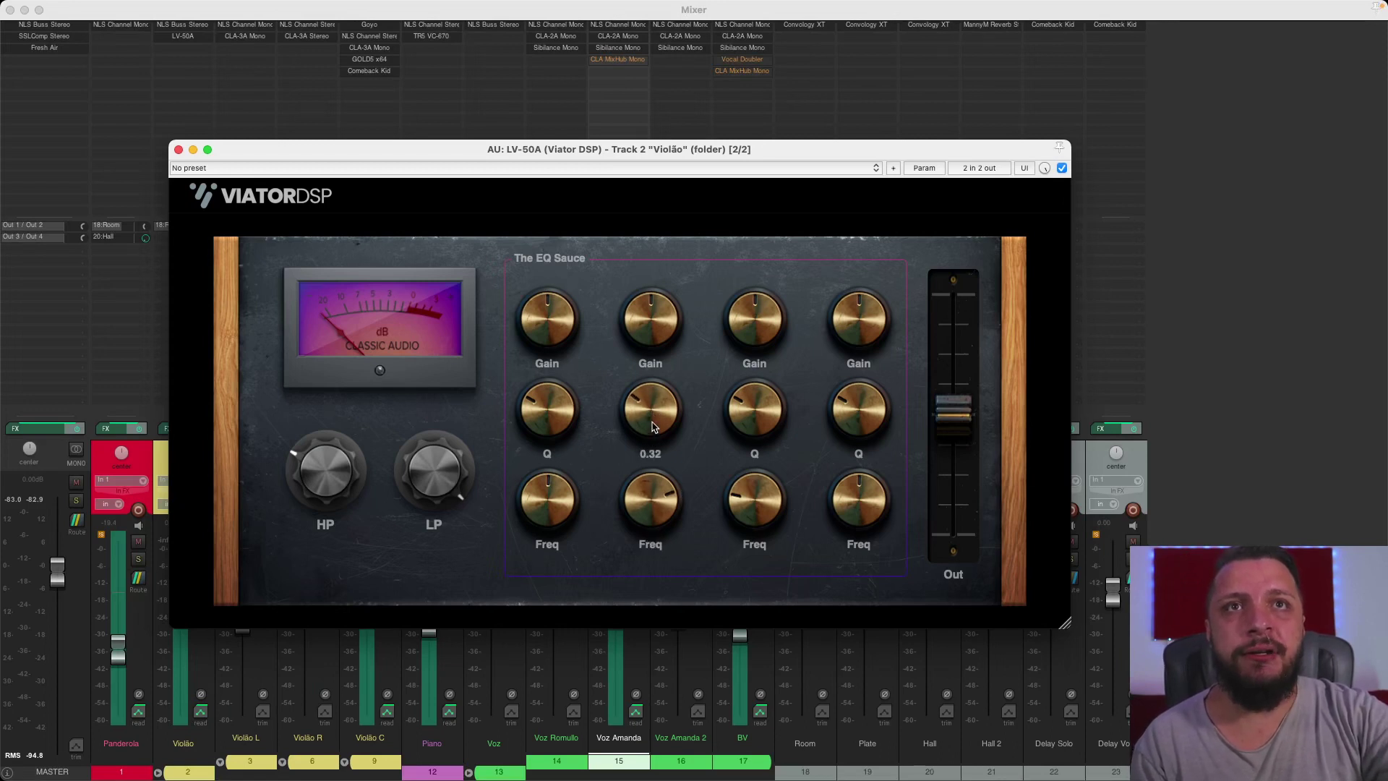
pyautogui.moveTo(651, 287)
pyautogui.moveTo(653, 303); pyautogui.dragTo(653, 314)
# Set the third EQ band's frequency to 4854 and Q to about 0.29, with a slight gain boost
pyautogui.moveTo(781, 429)
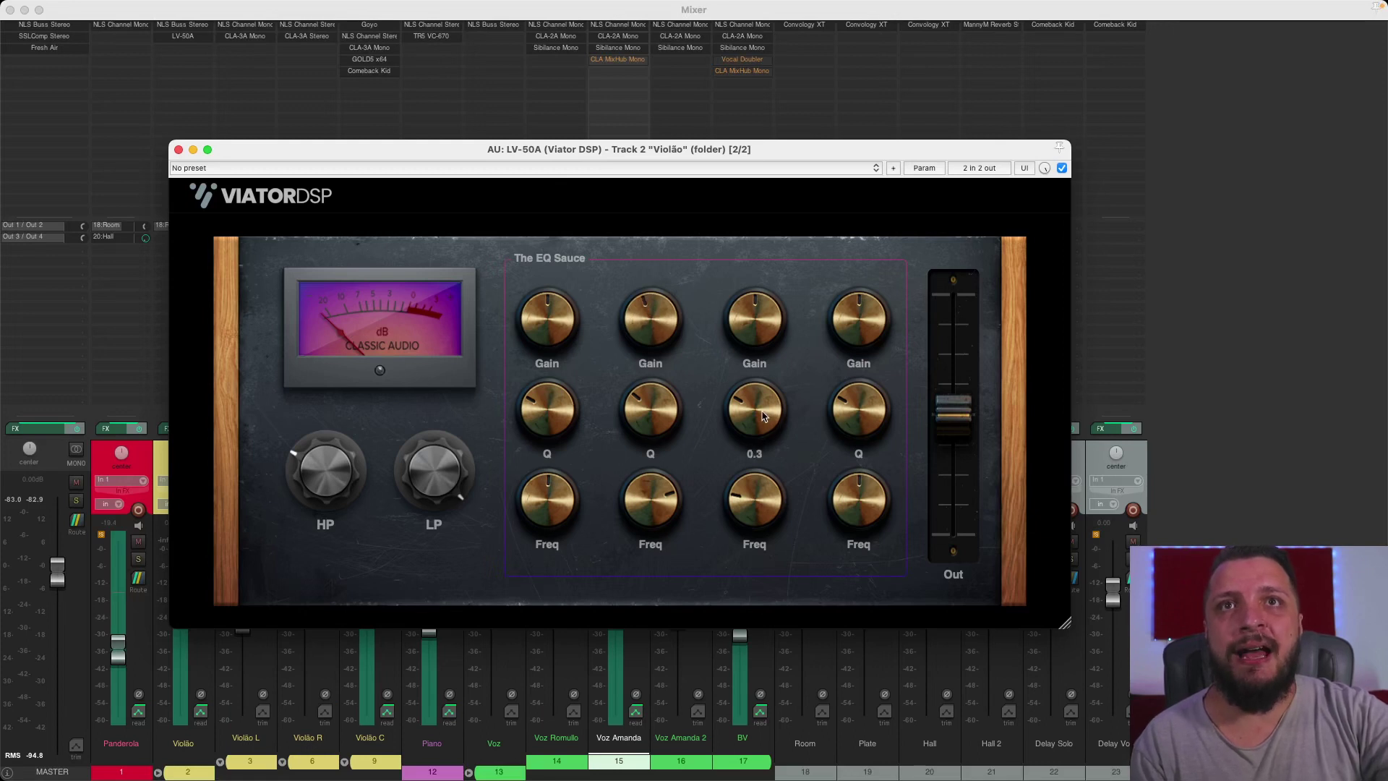
pyautogui.moveTo(753, 499); pyautogui.dragTo(770, 450)
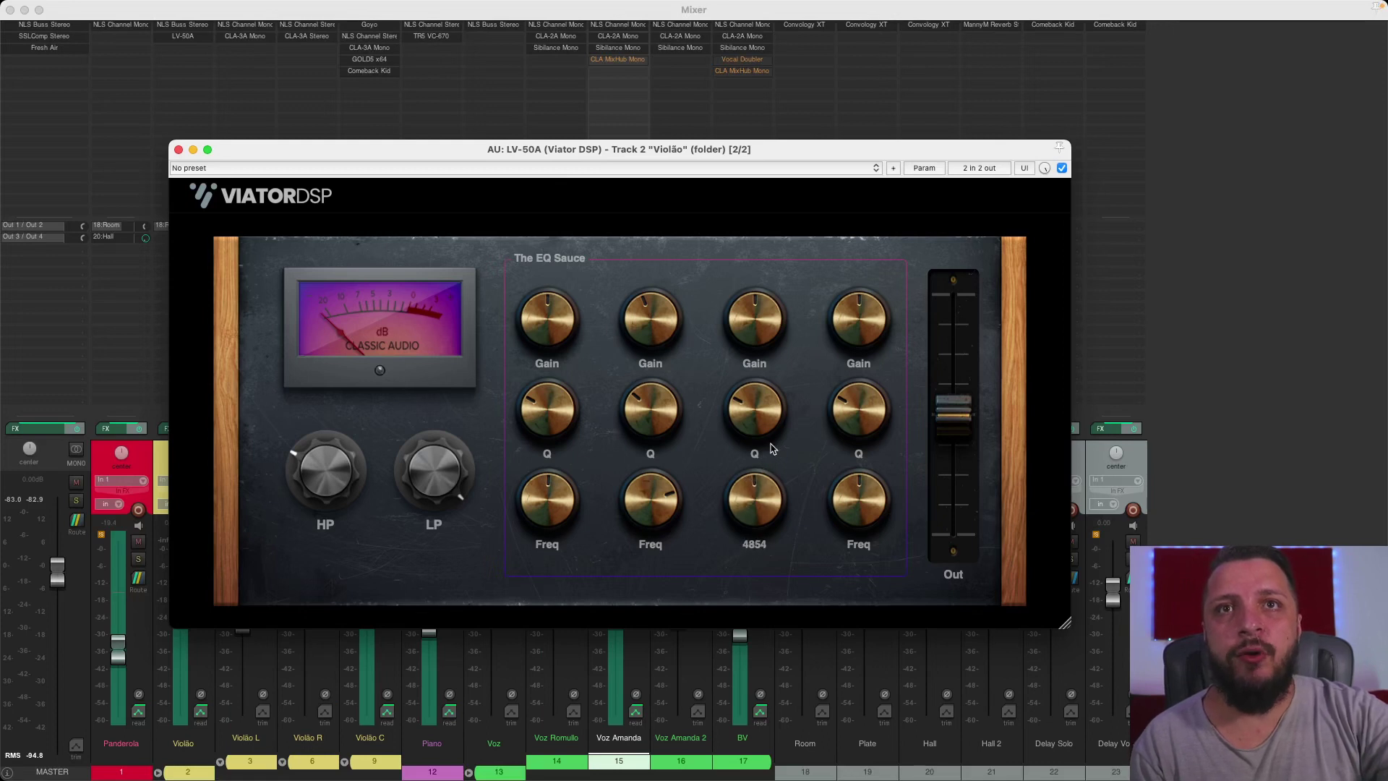
pyautogui.moveTo(763, 336)
pyautogui.moveTo(762, 336); pyautogui.dragTo(764, 315)
# Audition the soloed guitar, close the mixer and start playback from a later point in the project timeline
pyautogui.moveTo(594, 151); pyautogui.dragTo(808, 152)
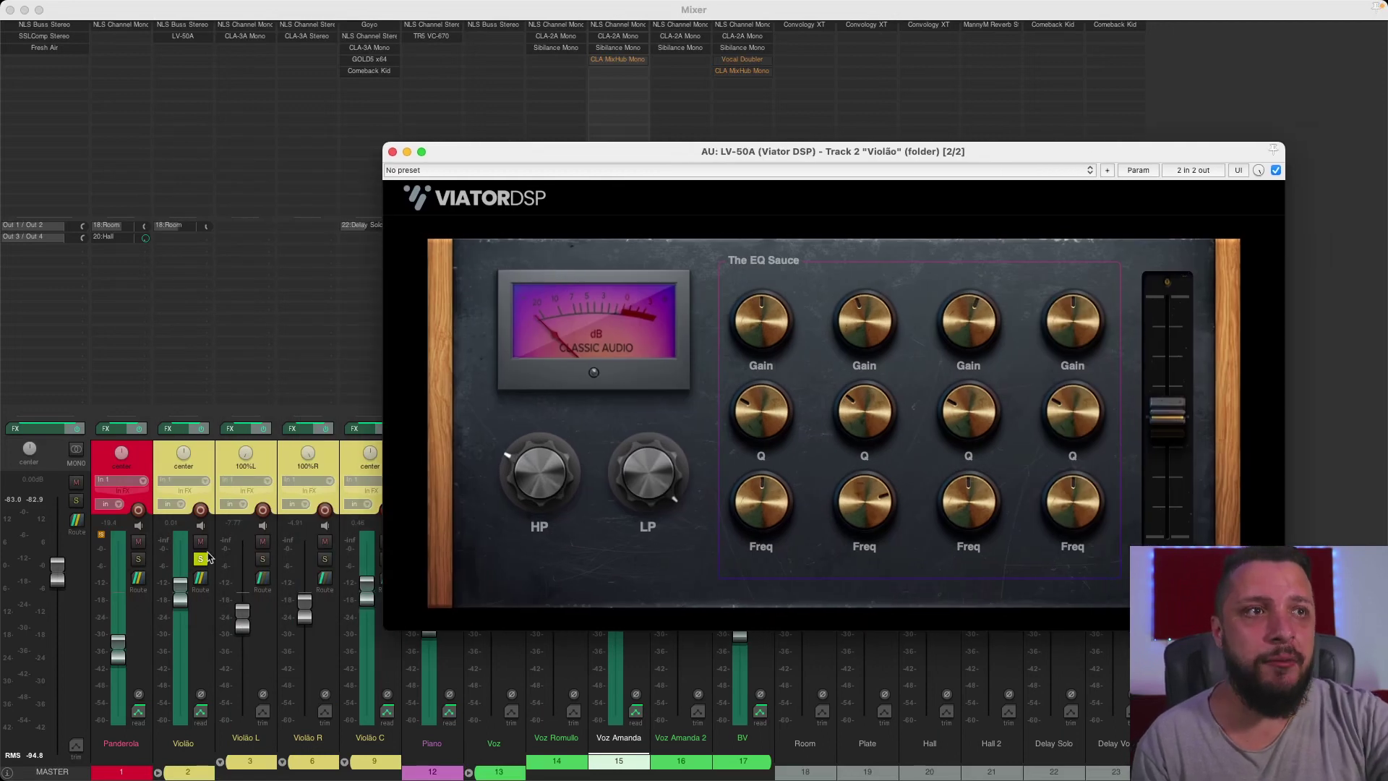
pyautogui.press('space')
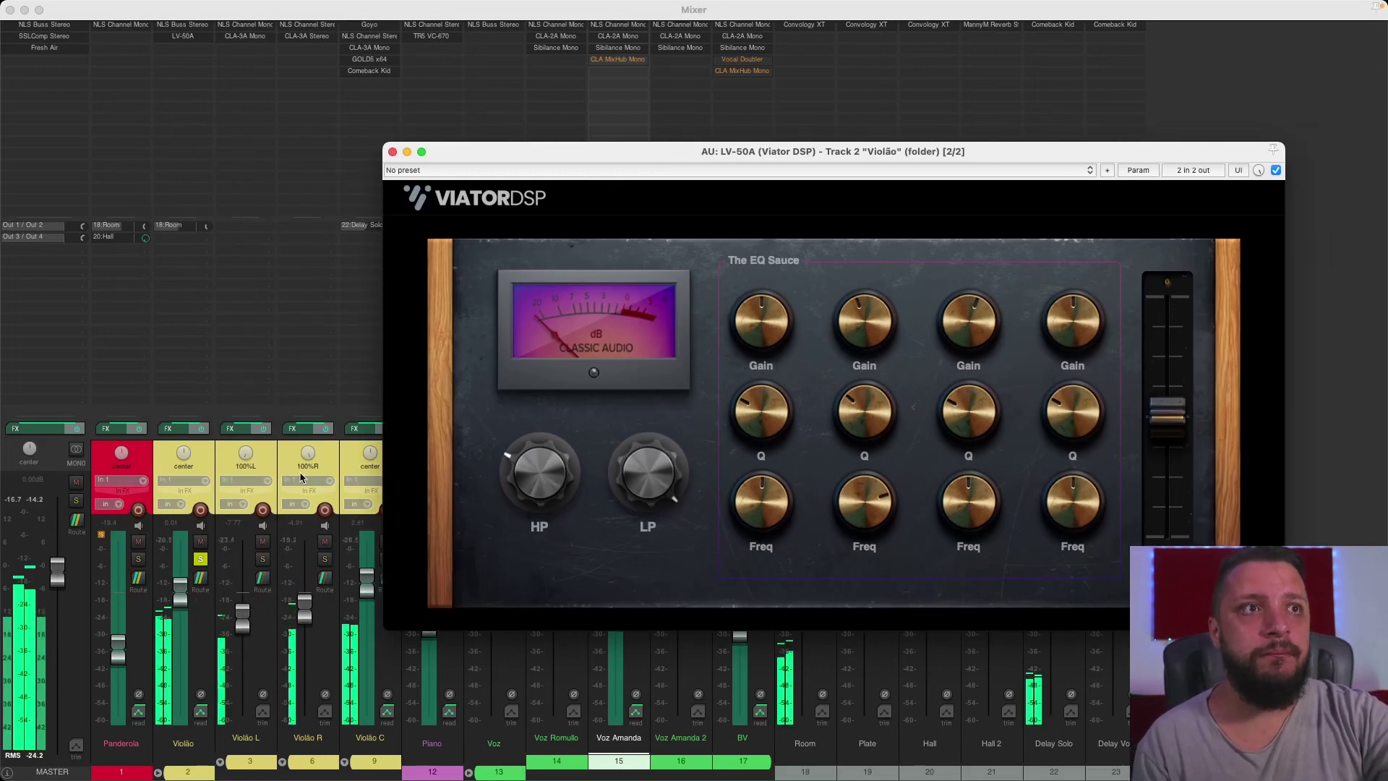
pyautogui.click(10, 10)
pyautogui.moveTo(474, 154); pyautogui.dragTo(199, 227)
pyautogui.scroll(-15, 675, 182)
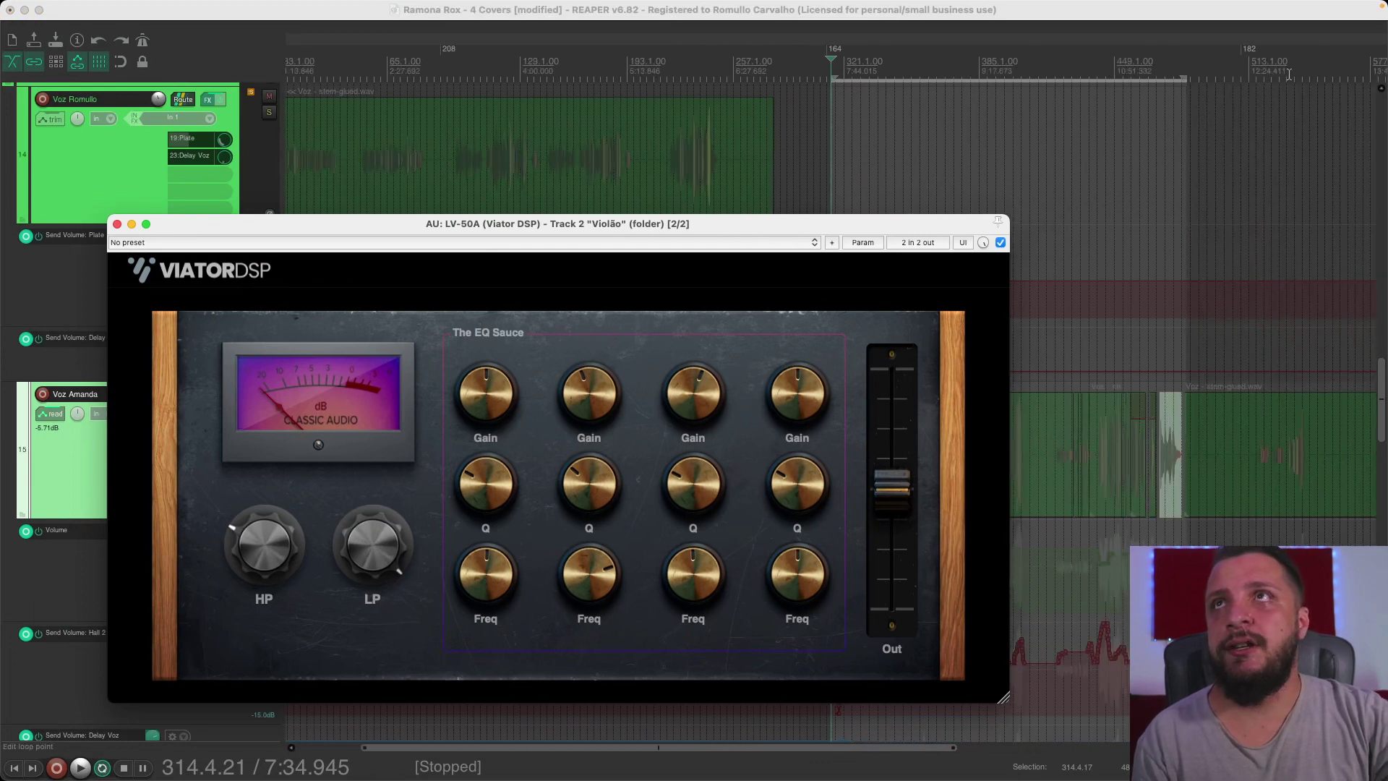
pyautogui.scroll(-8, 1289, 73)
pyautogui.click(308, 73)
pyautogui.press('space')
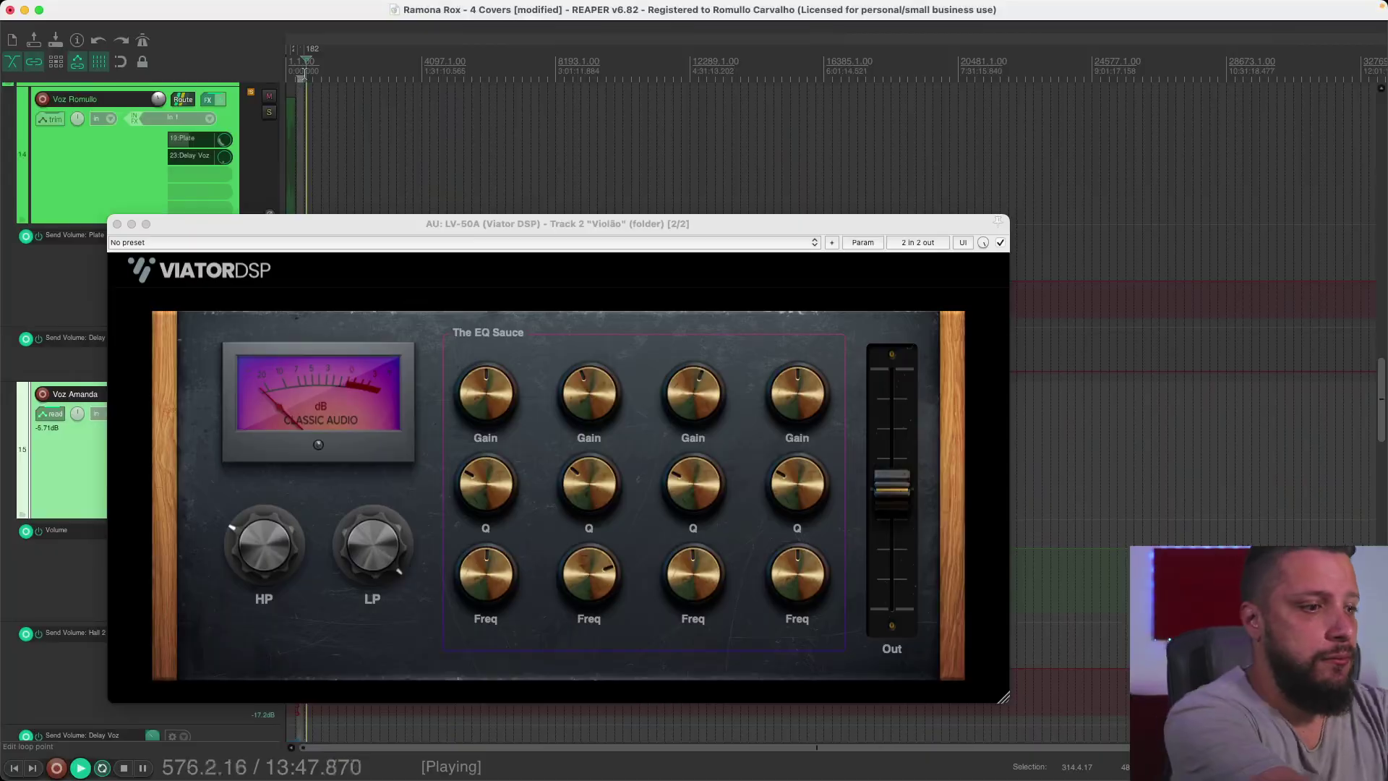
# Reopen the mixer and the Violão track's LV-50A, and cut the second EQ band's gain further
pyautogui.press('super+m')
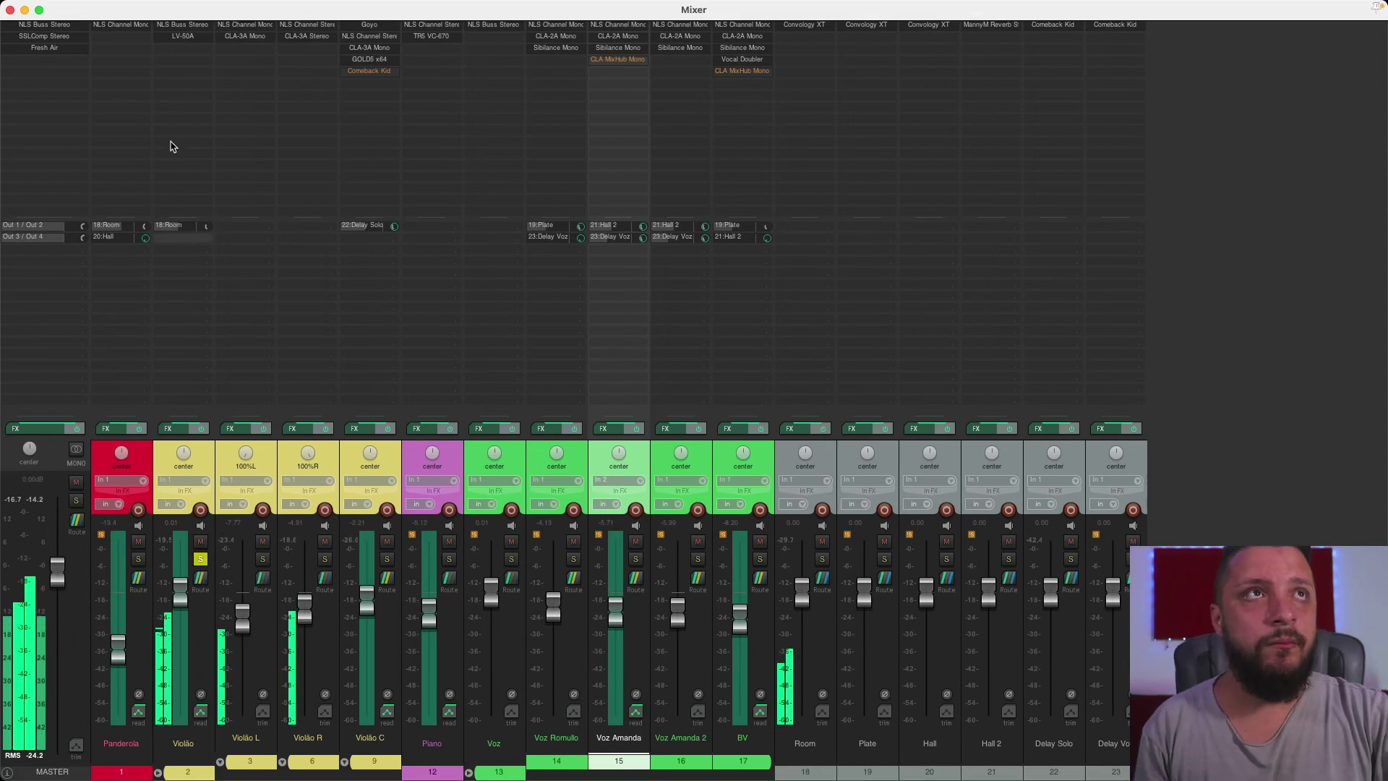
pyautogui.click(184, 36)
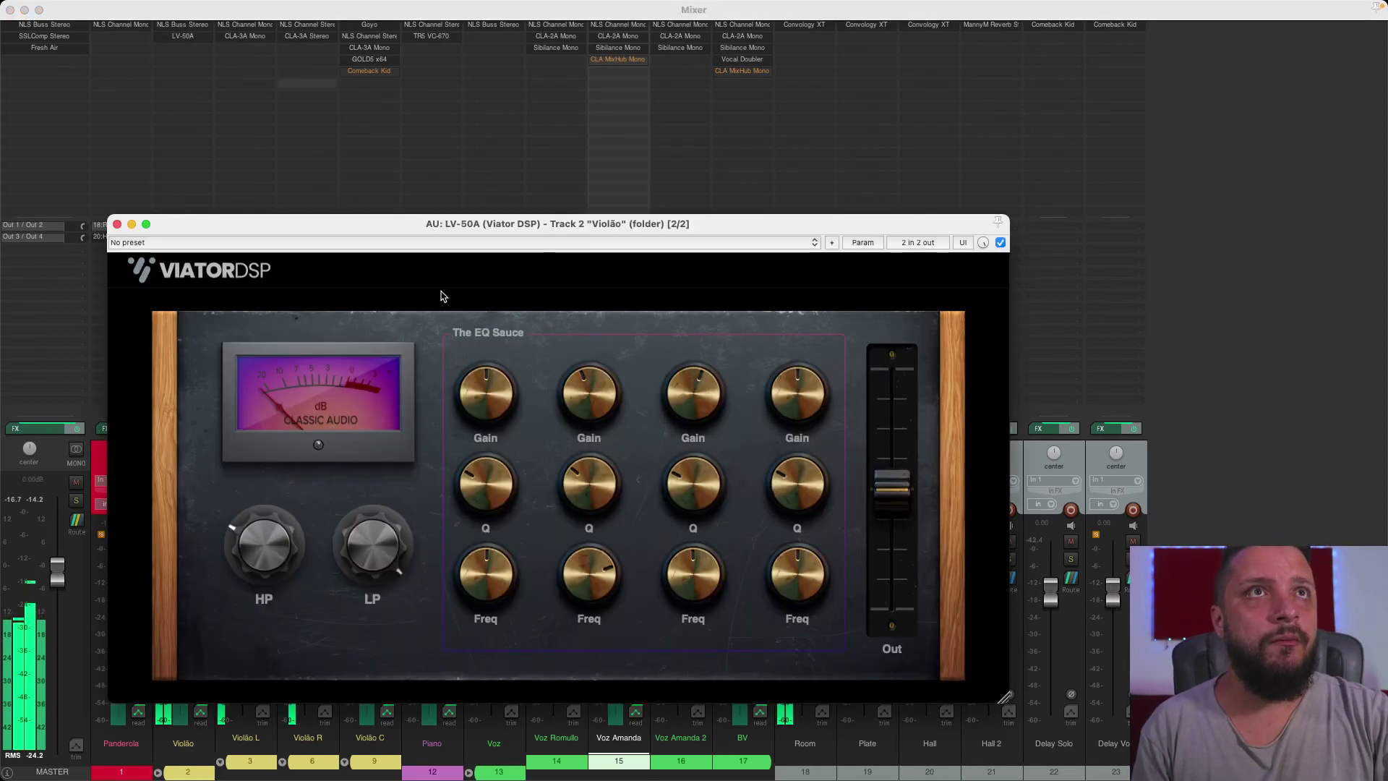
pyautogui.moveTo(265, 543)
pyautogui.mouseDown()
pyautogui.moveTo(292, 462)
pyautogui.moveTo(288, 545)
pyautogui.mouseUp()
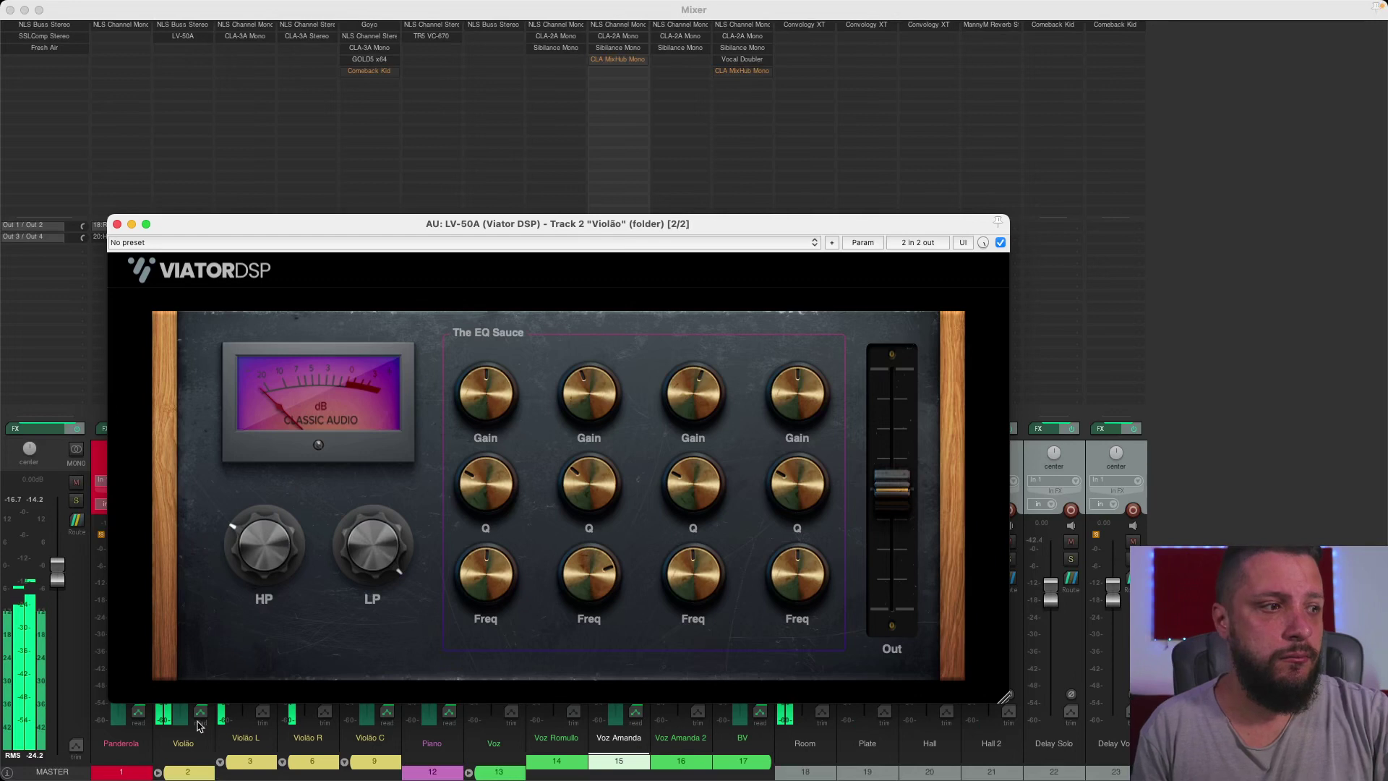
pyautogui.moveTo(586, 469)
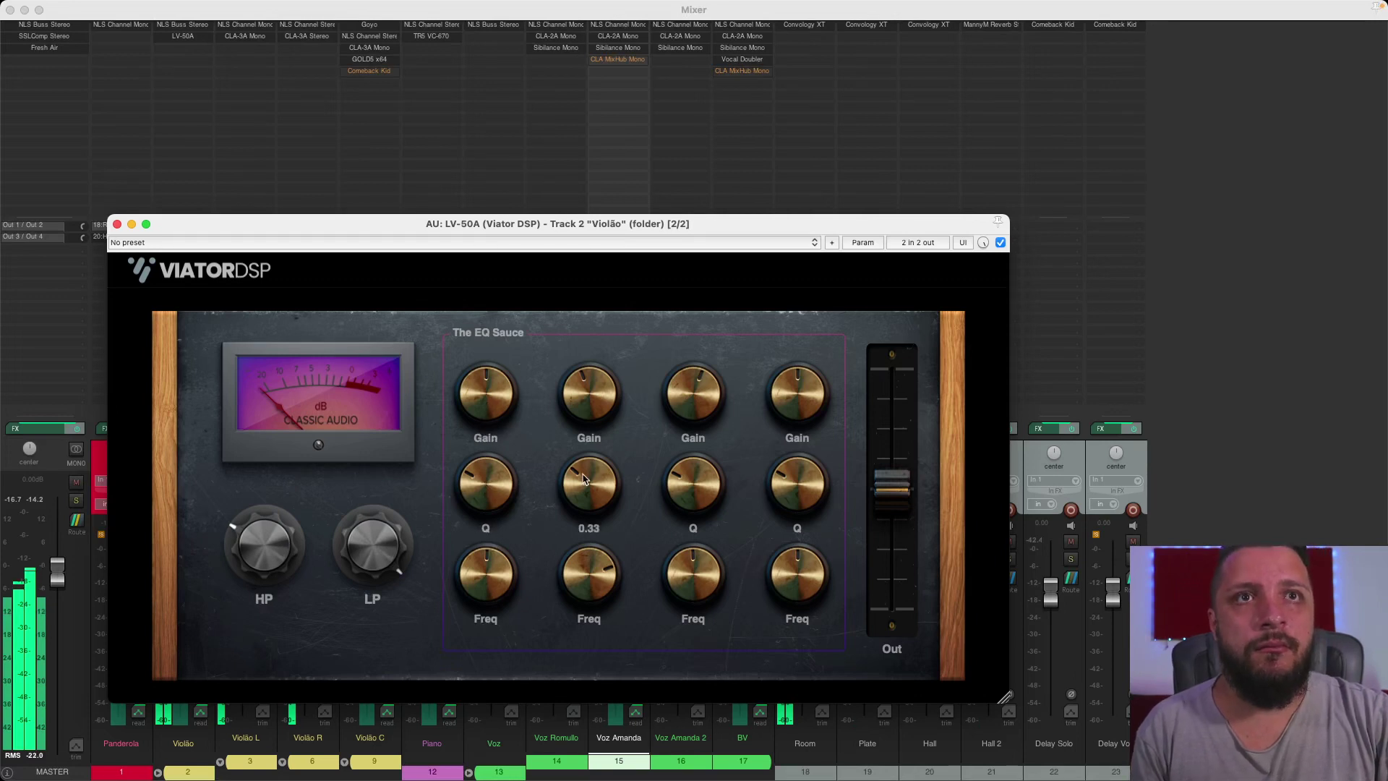
pyautogui.moveTo(589, 394)
pyautogui.moveTo(591, 393); pyautogui.dragTo(591, 398)
# Boost the third EQ band's gain further and raise its frequency slightly while the guitar plays
pyautogui.moveTo(731, 497)
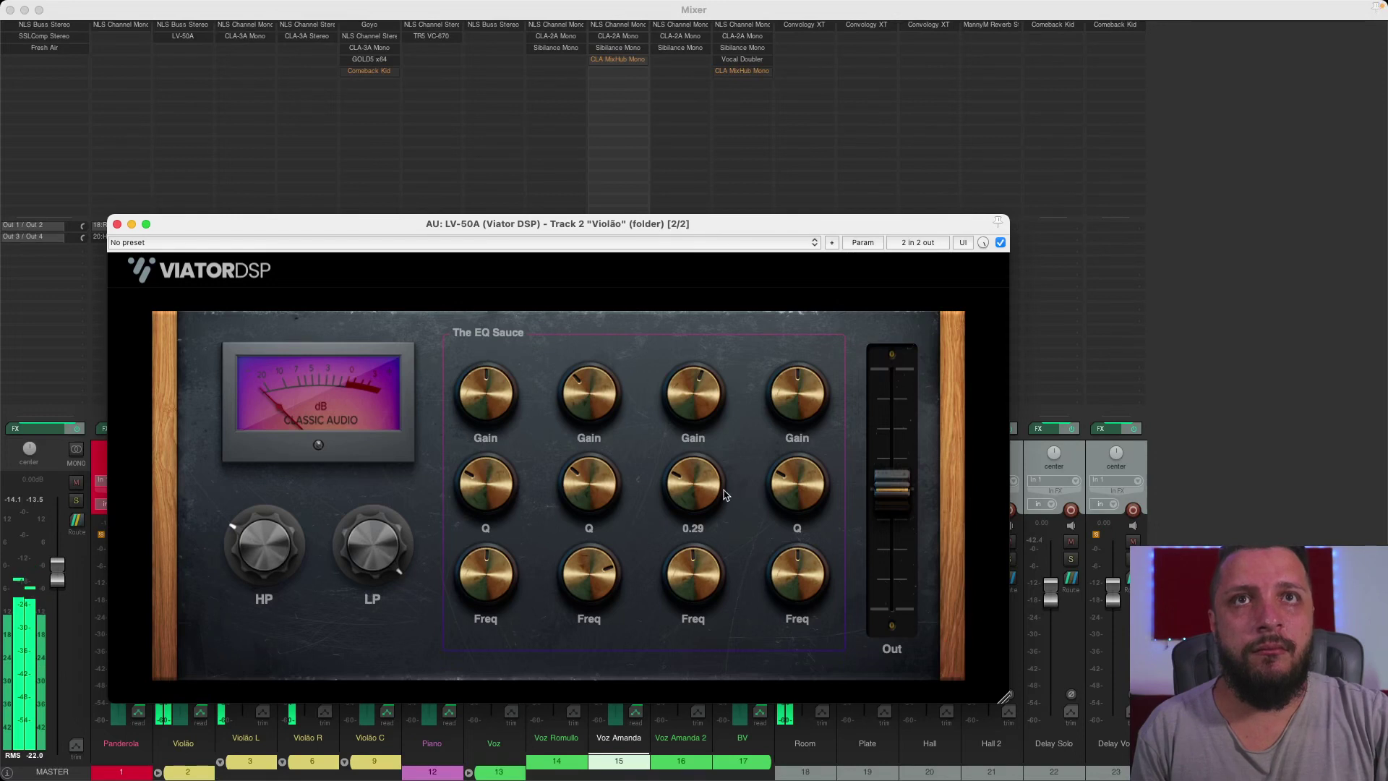
pyautogui.moveTo(700, 564)
pyautogui.moveTo(699, 566); pyautogui.dragTo(701, 561)
pyautogui.moveTo(691, 394)
pyautogui.mouseDown()
pyautogui.moveTo(687, 370)
pyautogui.moveTo(687, 384)
pyautogui.mouseUp()
pyautogui.moveTo(704, 571); pyautogui.dragTo(705, 566)
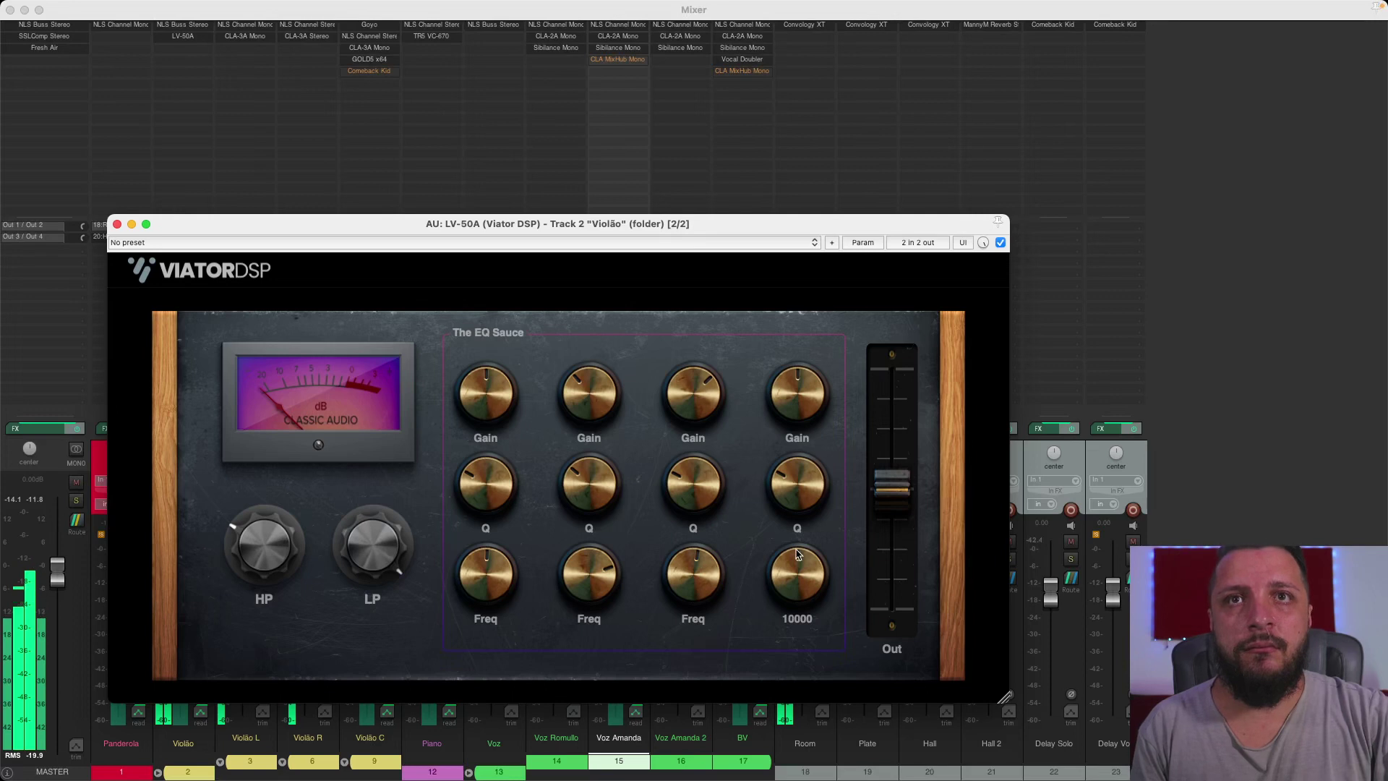
# Boost the fourth EQ band's gain slightly and raise the plug-in's output level to 7.68
pyautogui.moveTo(799, 424); pyautogui.dragTo(800, 419)
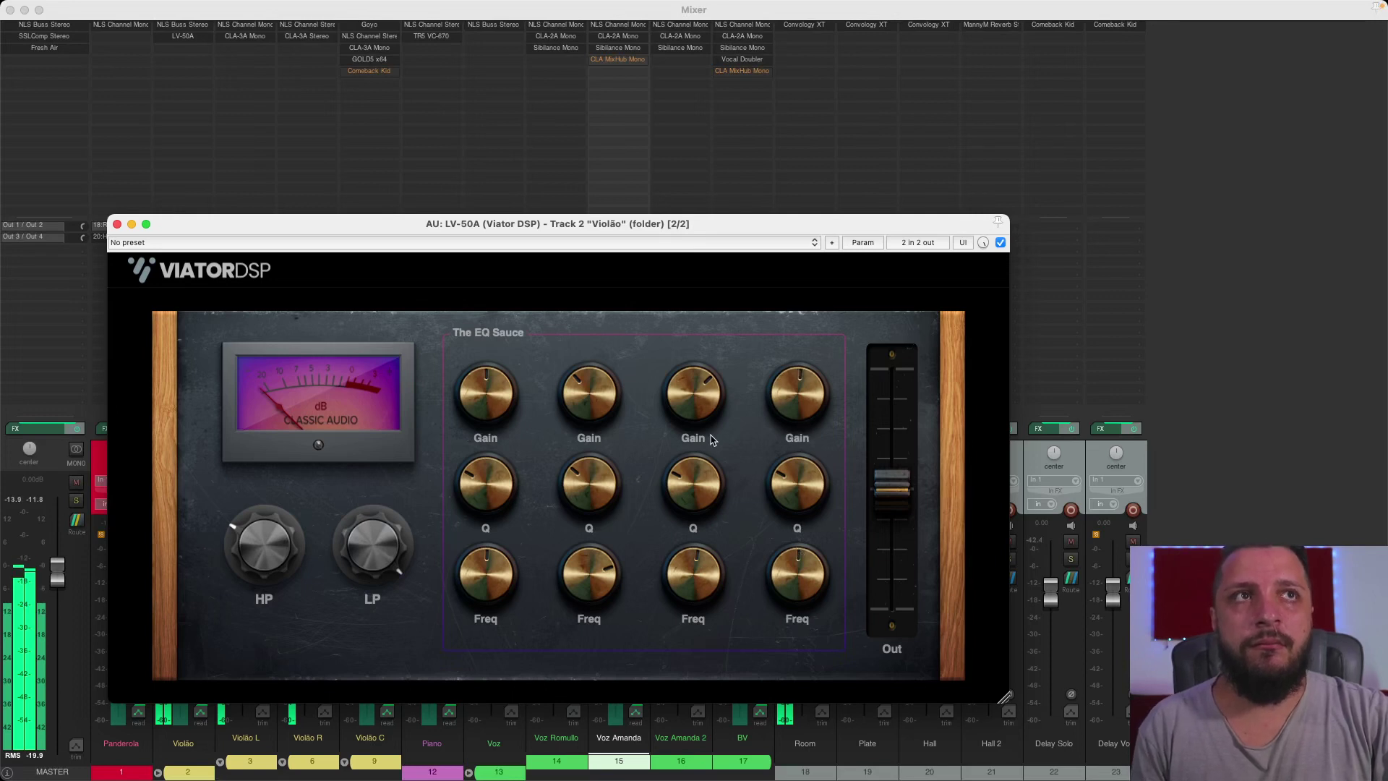
pyautogui.moveTo(893, 487); pyautogui.dragTo(903, 461)
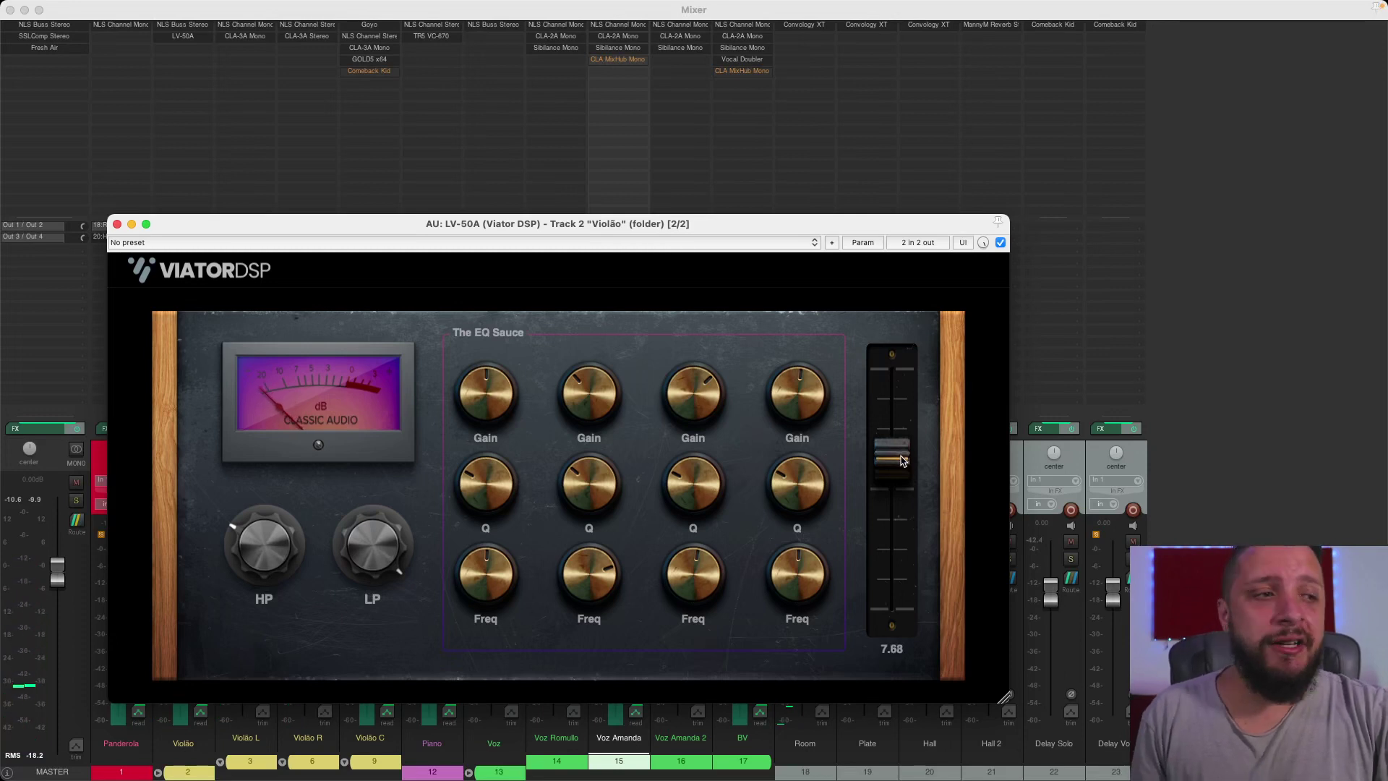
# Compare the guitar sound with the LV-50A bypassed and enabled, and close the plug-in window
pyautogui.click(1000, 243)
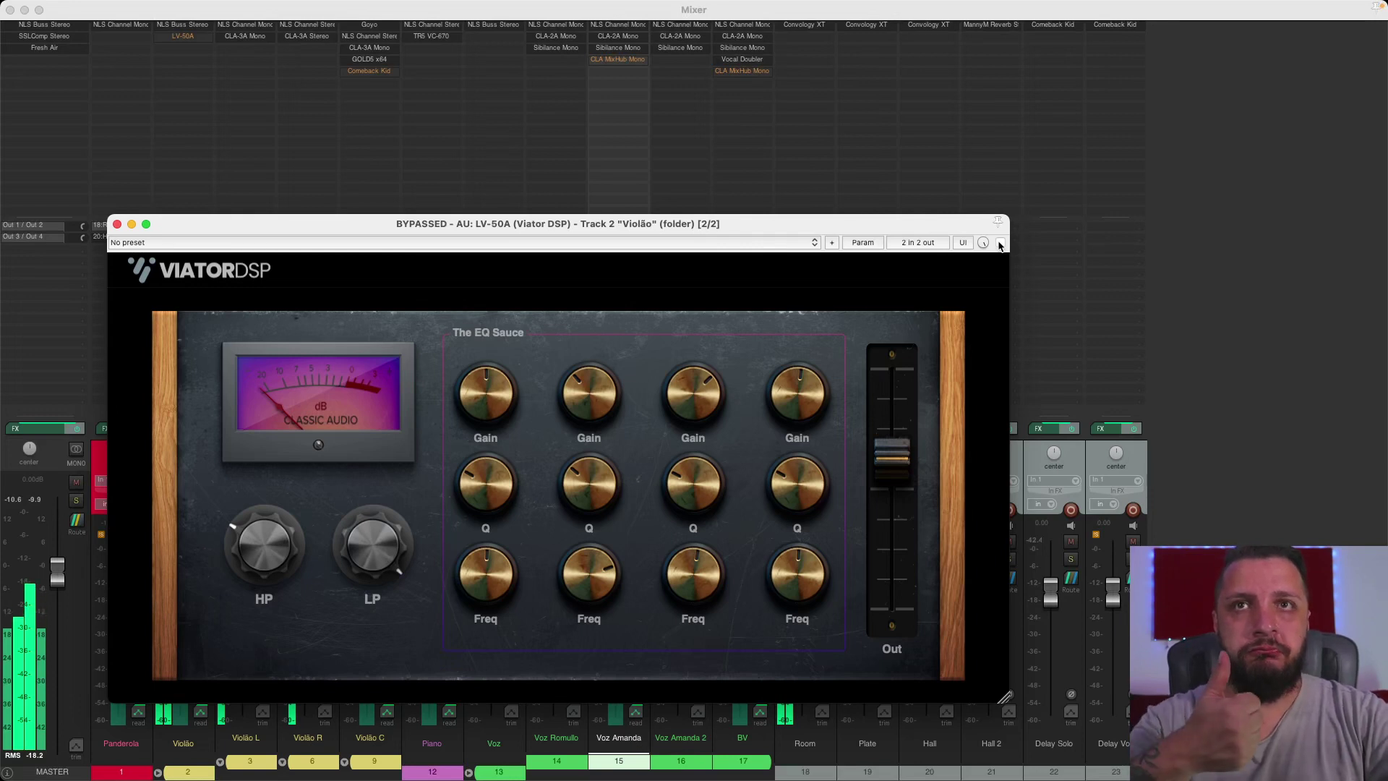
pyautogui.click(1001, 243)
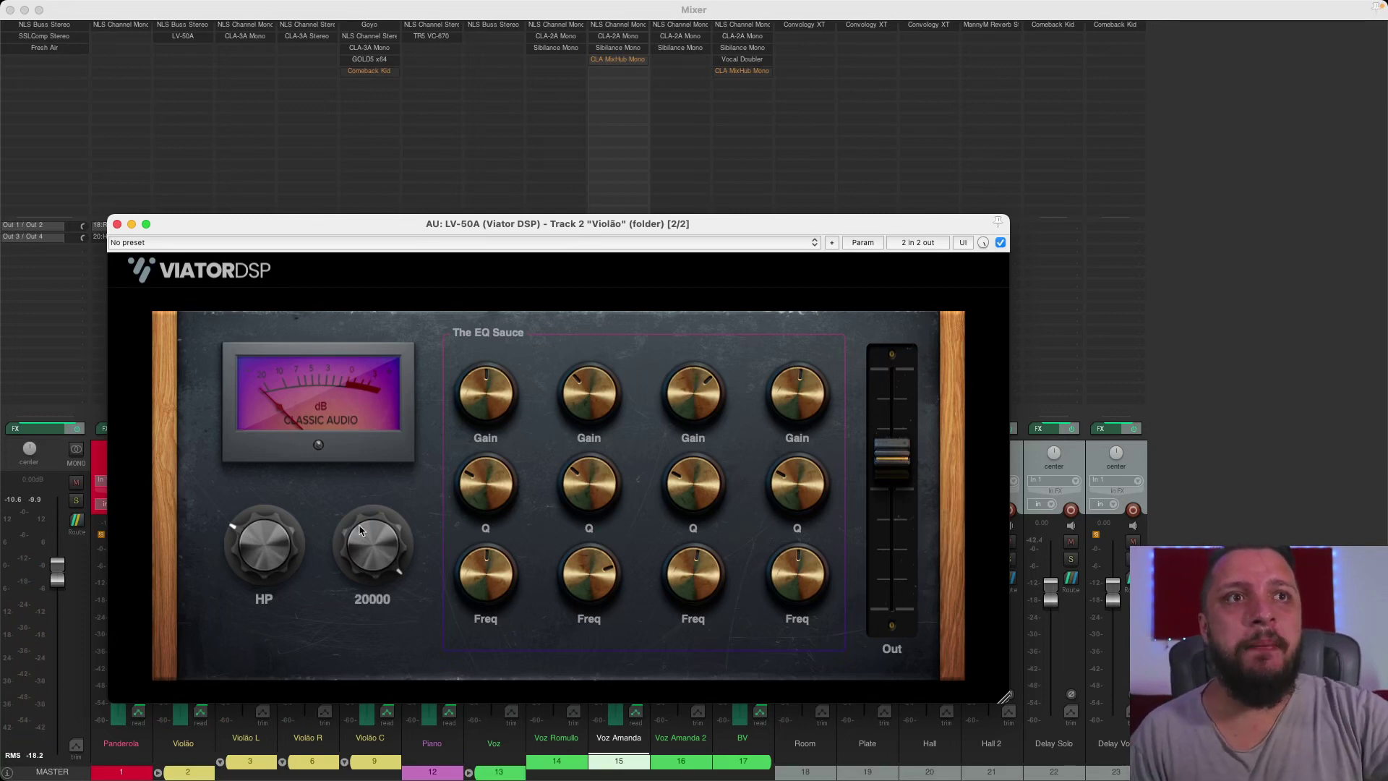
pyautogui.click(117, 224)
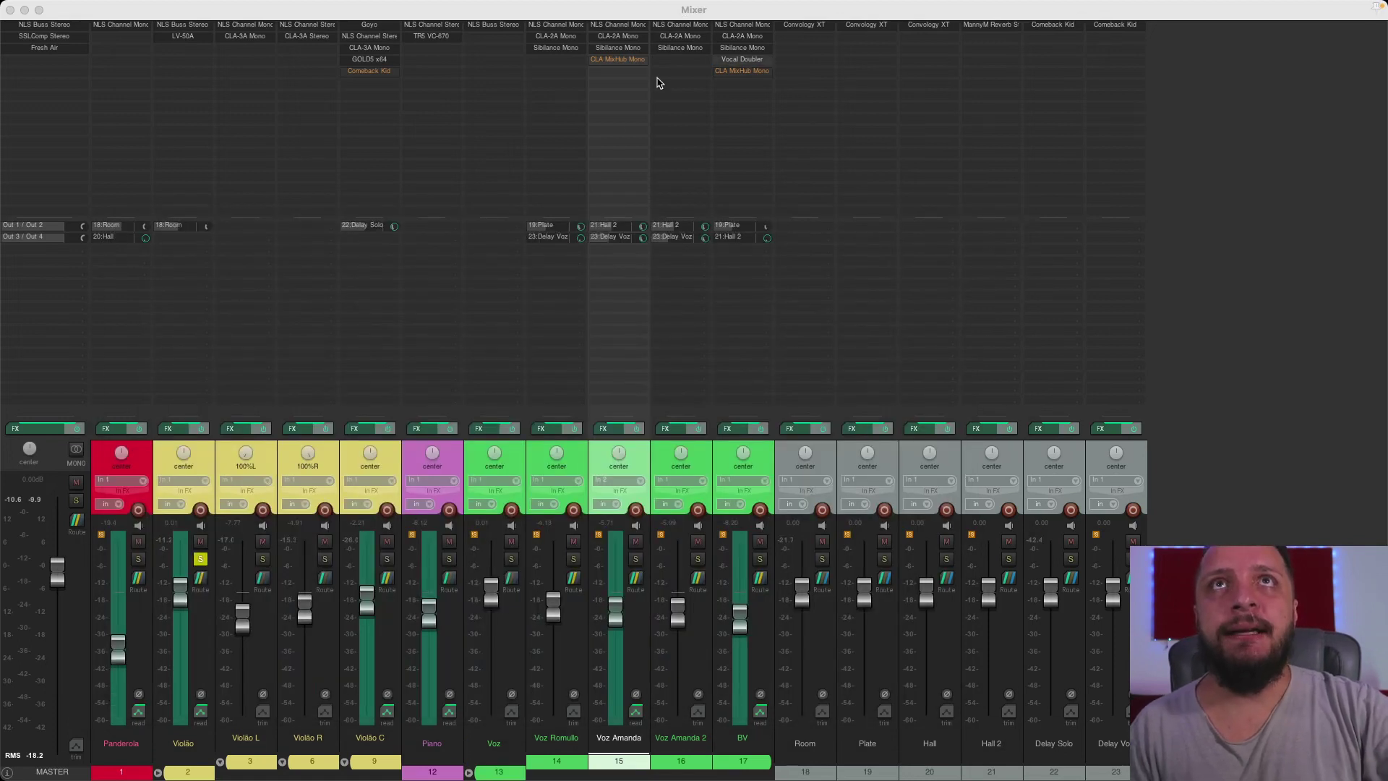
# Insert the LV-50A (Viator DSP) in the next free effect slot of vocal track 15 and move its window clear of the inserts
pyautogui.doubleClick(610, 73)
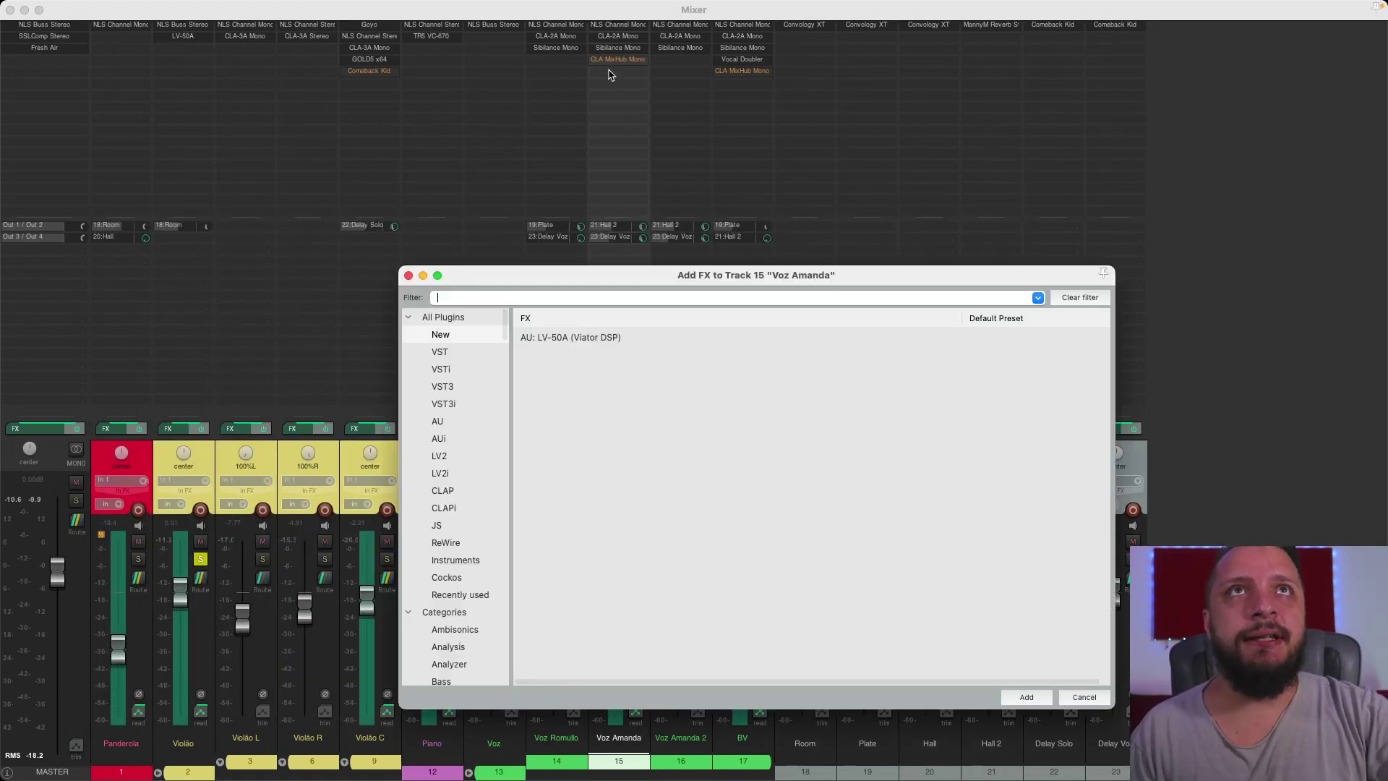
pyautogui.click(581, 338)
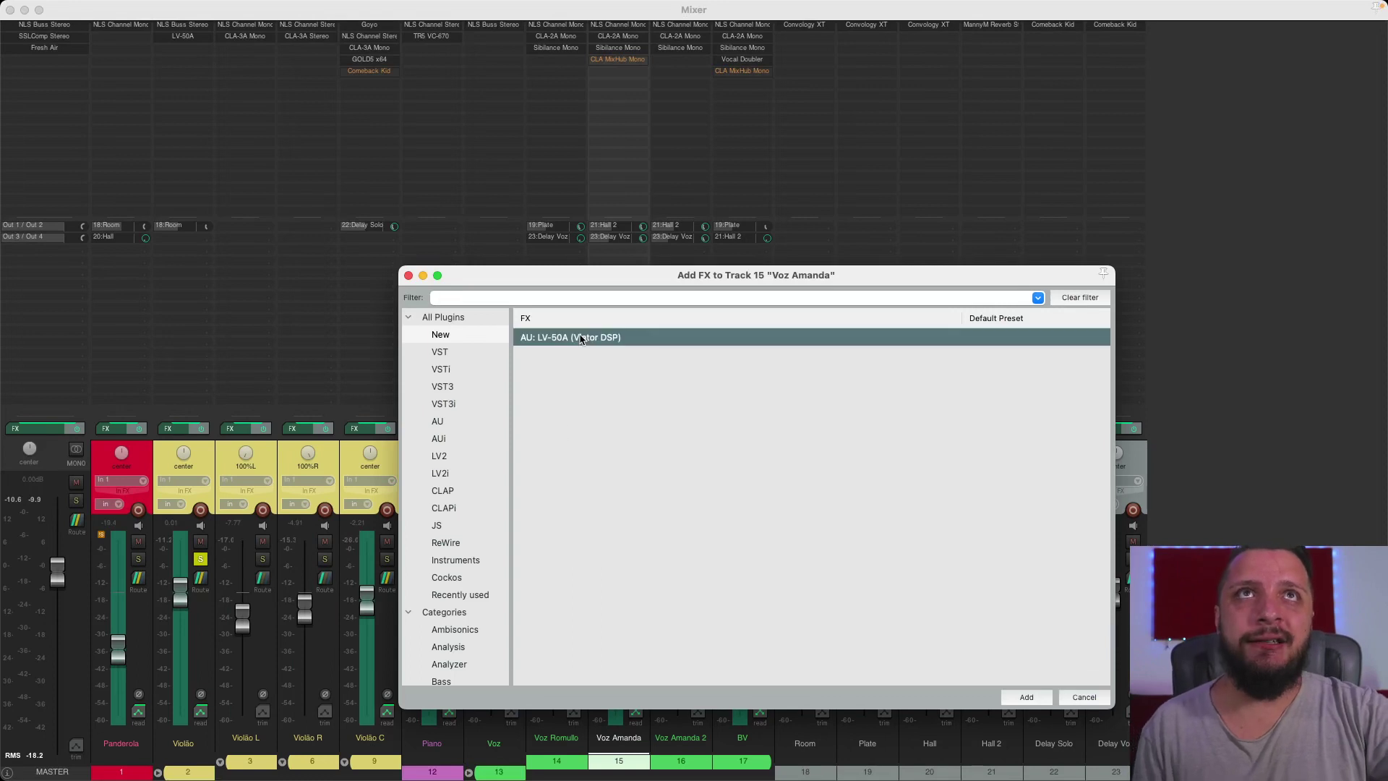
pyautogui.doubleClick(580, 338)
pyautogui.moveTo(306, 39); pyautogui.dragTo(455, 169)
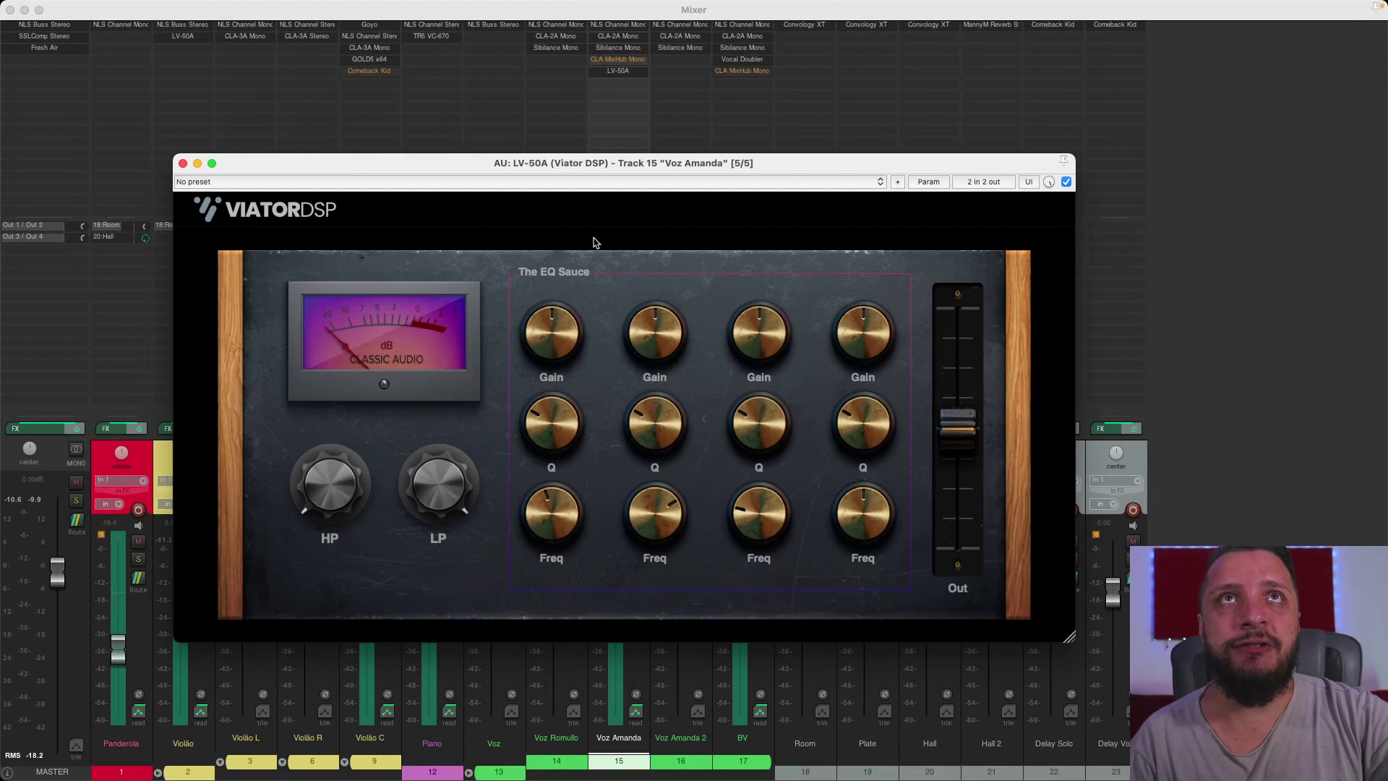
# Move the plug-in window aside, solo the Voz bus together with the guitar bus, and play the song
pyautogui.moveTo(336, 511)
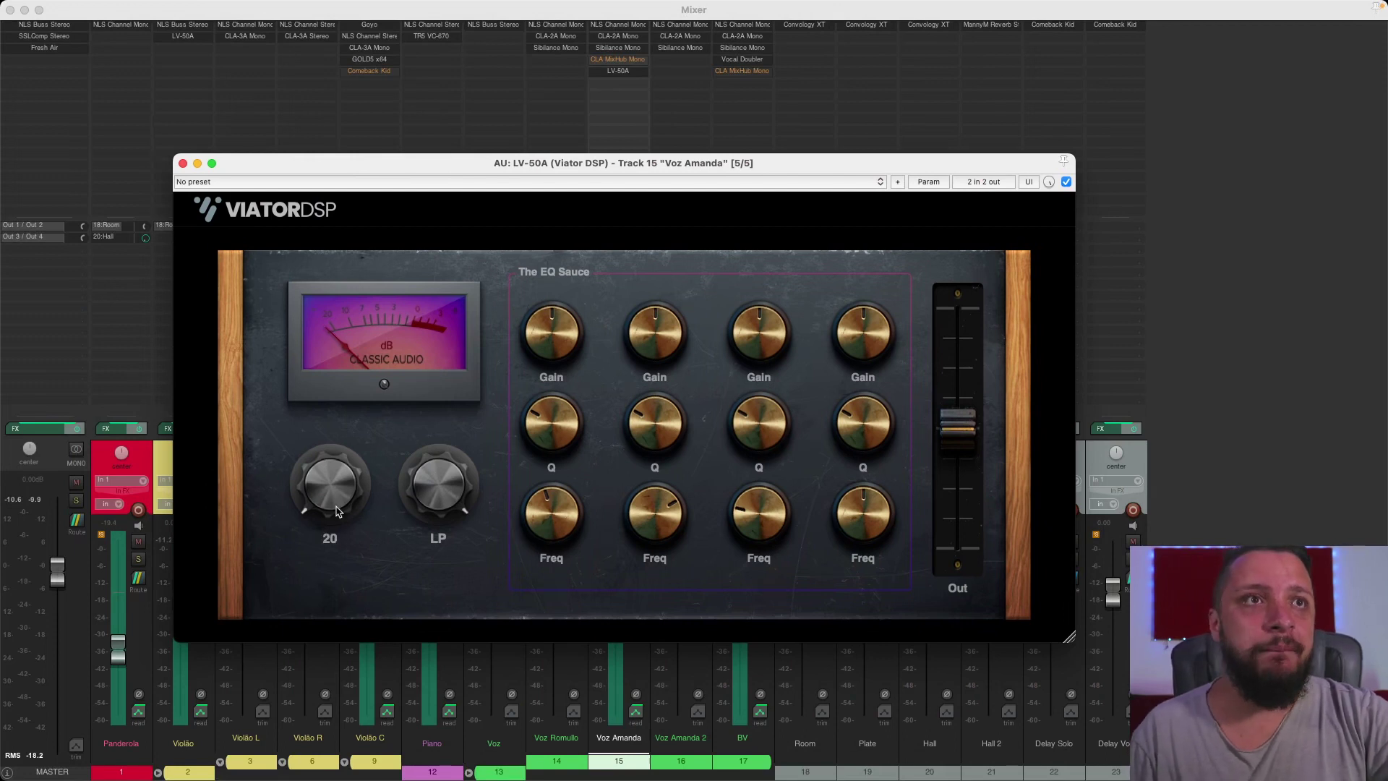
pyautogui.press('space')
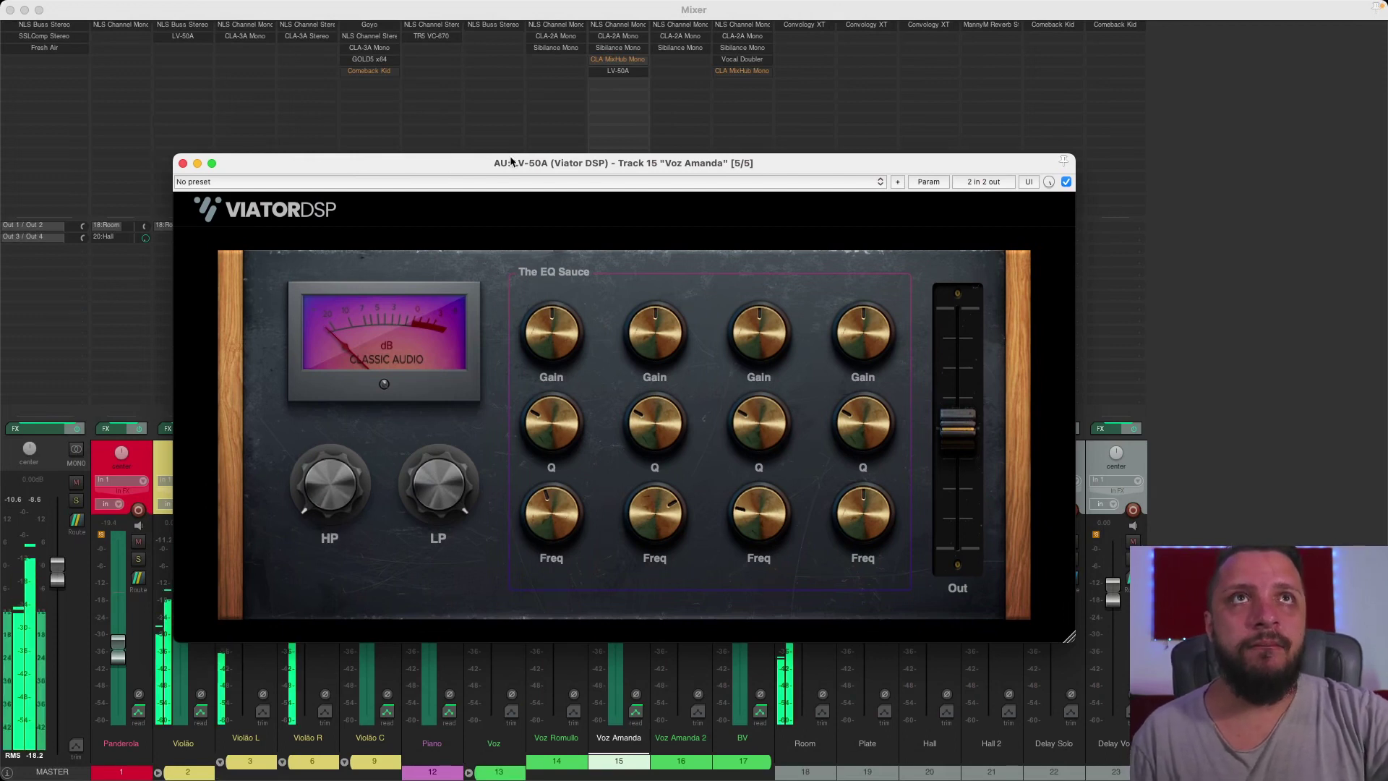
pyautogui.moveTo(475, 175); pyautogui.dragTo(986, 152)
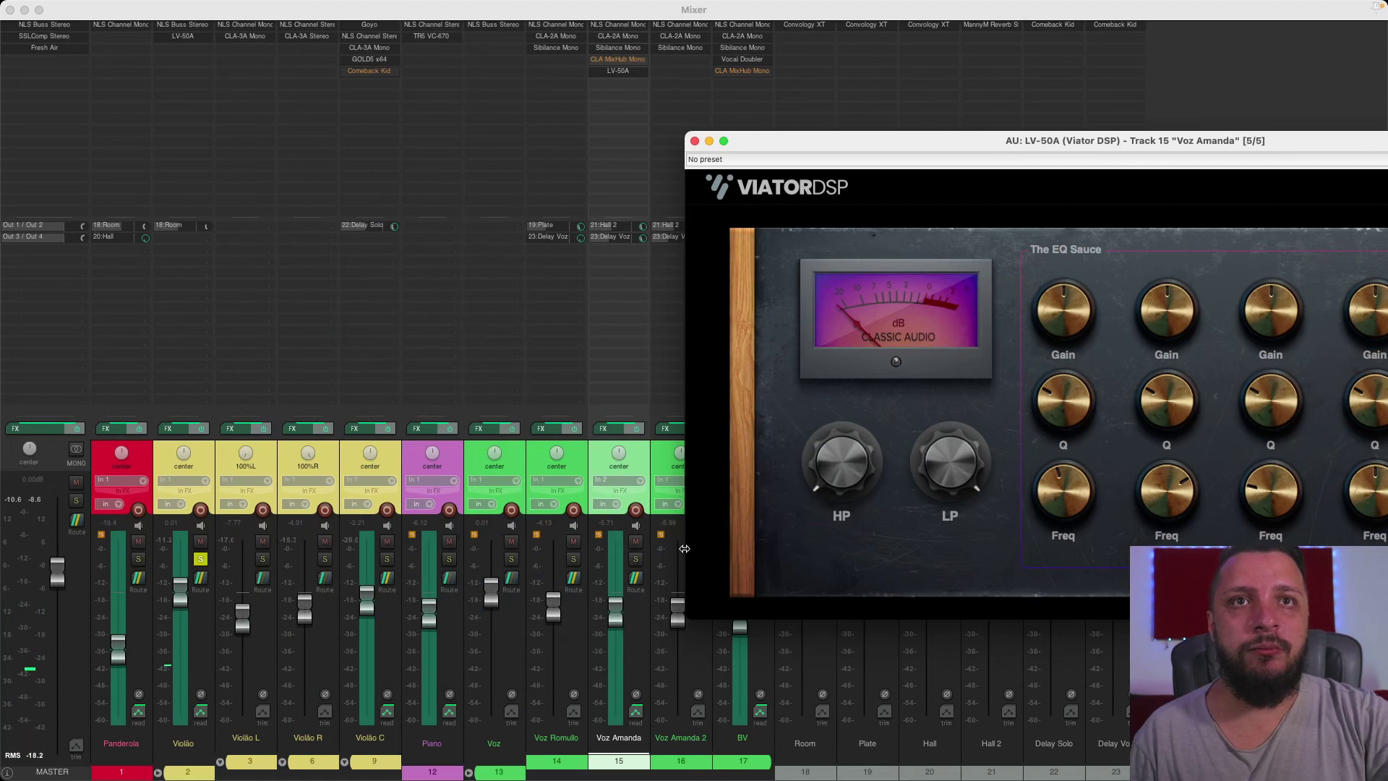
pyautogui.click(631, 572)
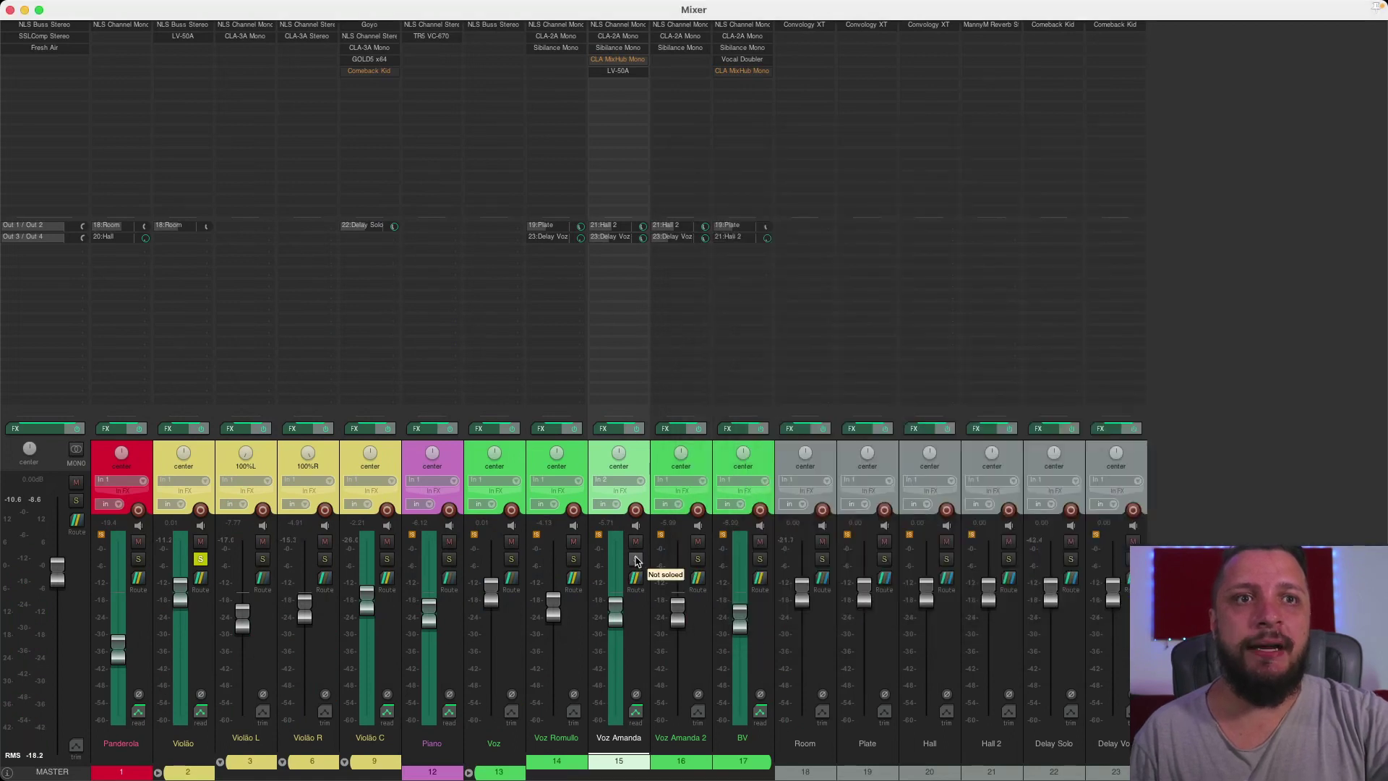
pyautogui.click(512, 560)
pyautogui.press('space')
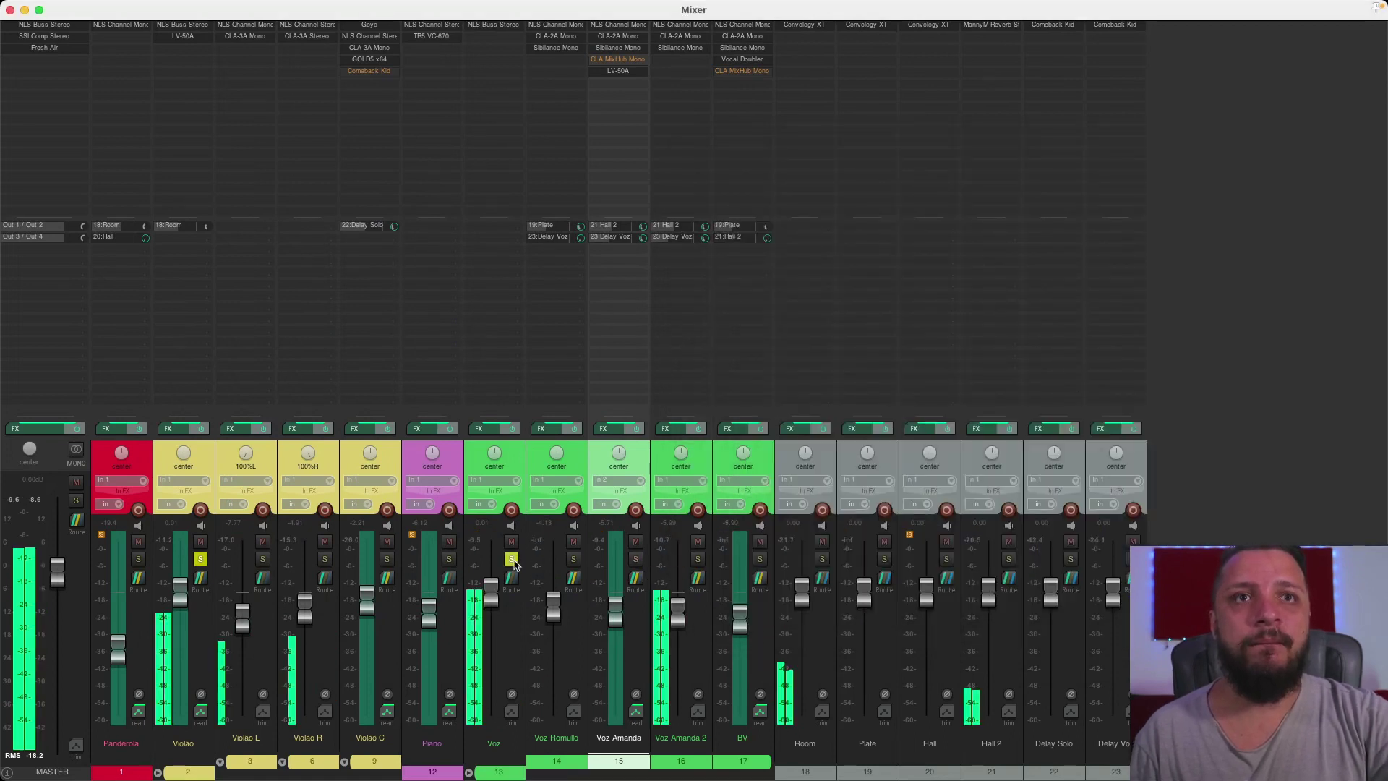
# Reopen vocal track 15's LV-50A, raise its high-pass cutoff, and boost the third EQ band's gain to 2.85 and the fourth band's gain
pyautogui.click(620, 74)
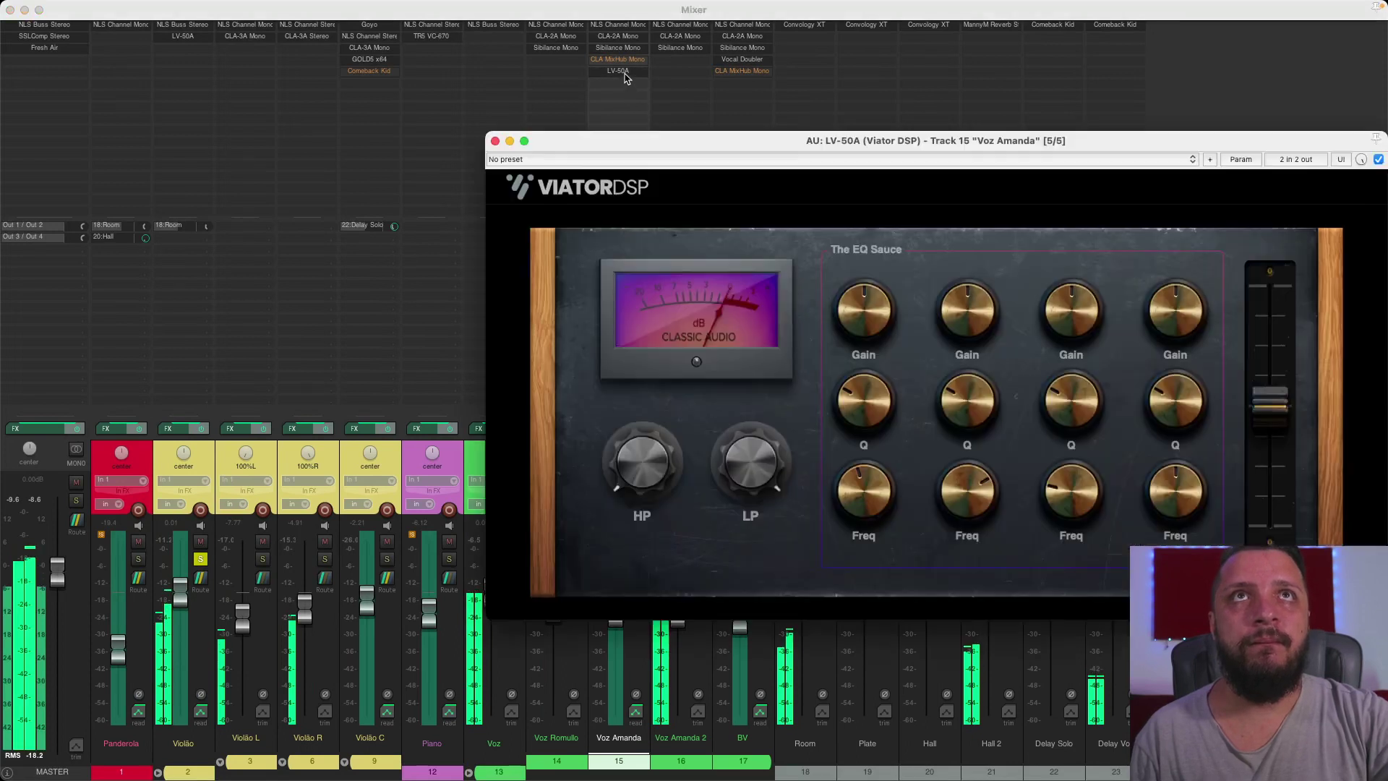
pyautogui.moveTo(733, 137); pyautogui.dragTo(415, 132)
pyautogui.moveTo(315, 462); pyautogui.dragTo(318, 429)
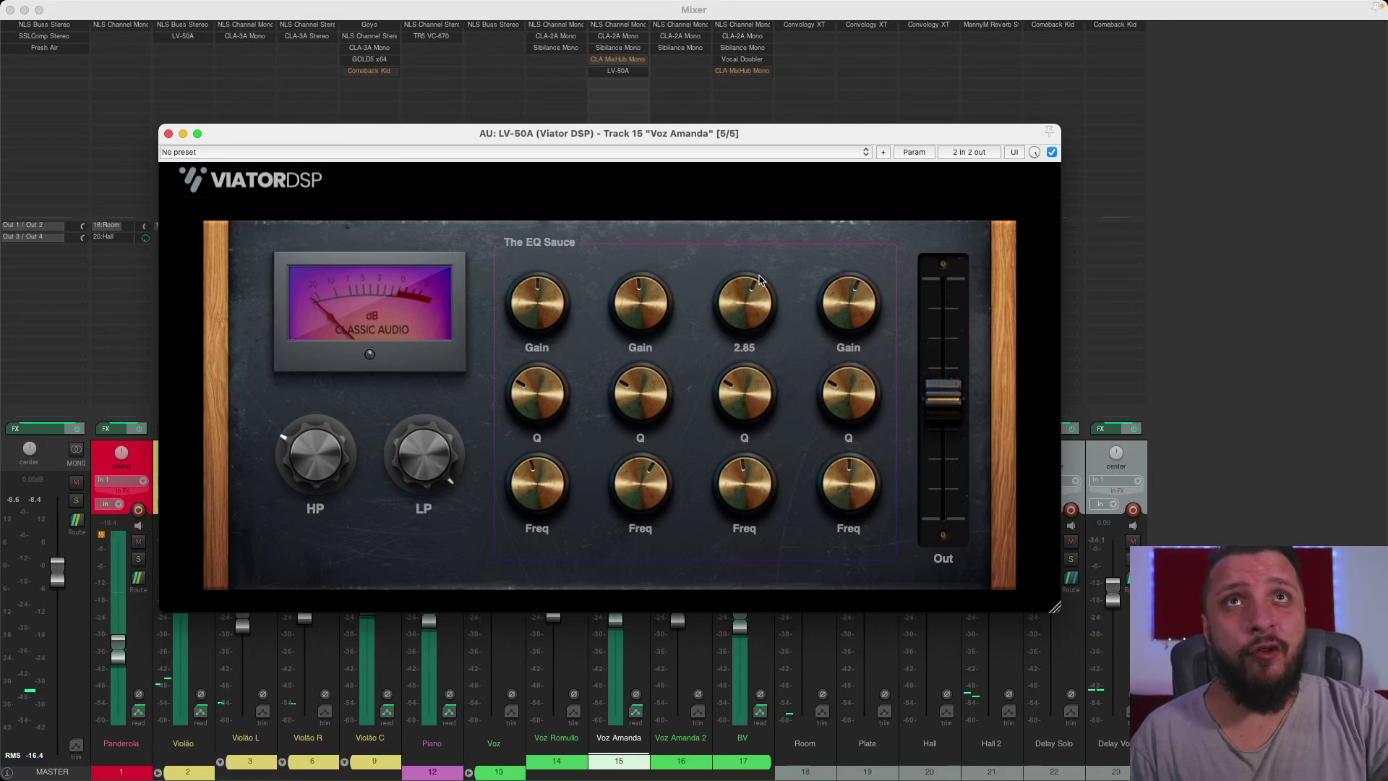
# Compare the vocal sound with the LV-50A bypassed and enabled during playback
pyautogui.click(1052, 153)
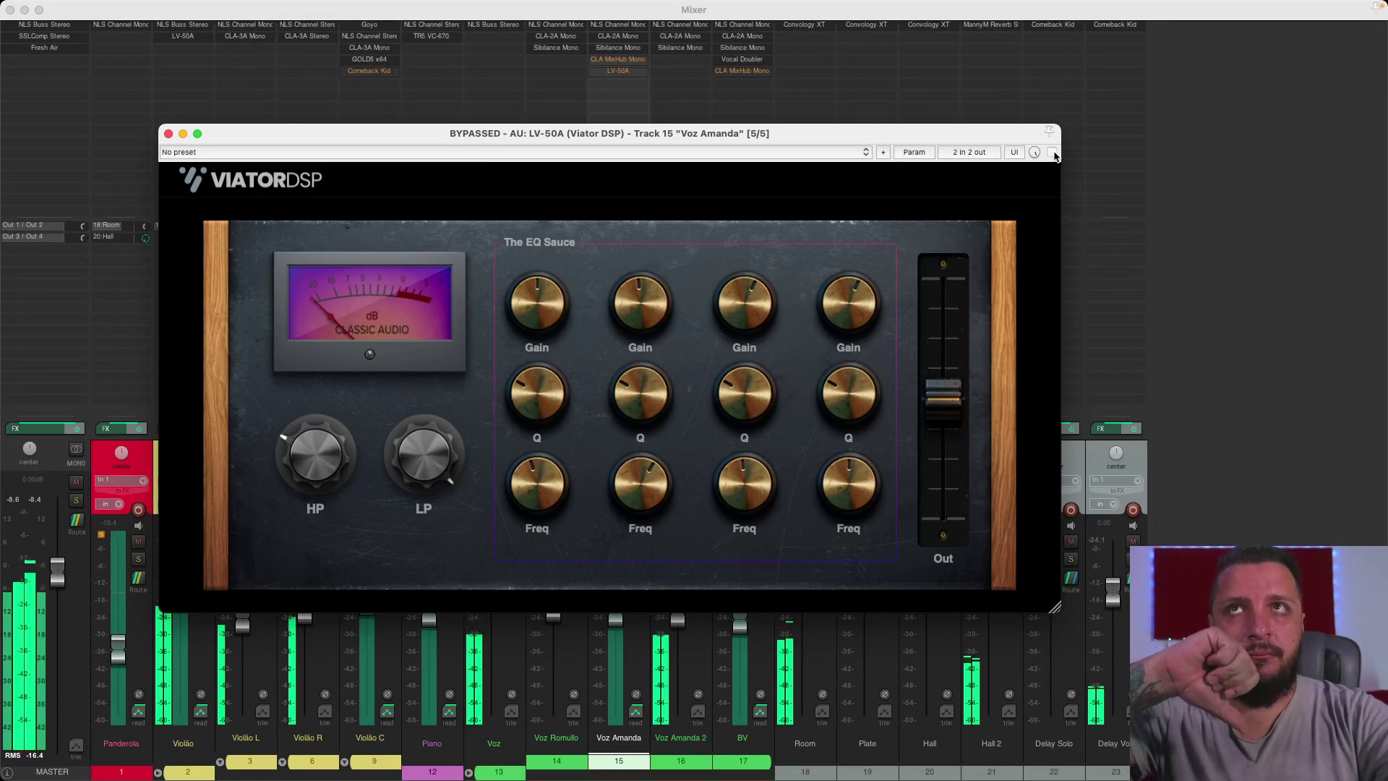
pyautogui.click(1052, 153)
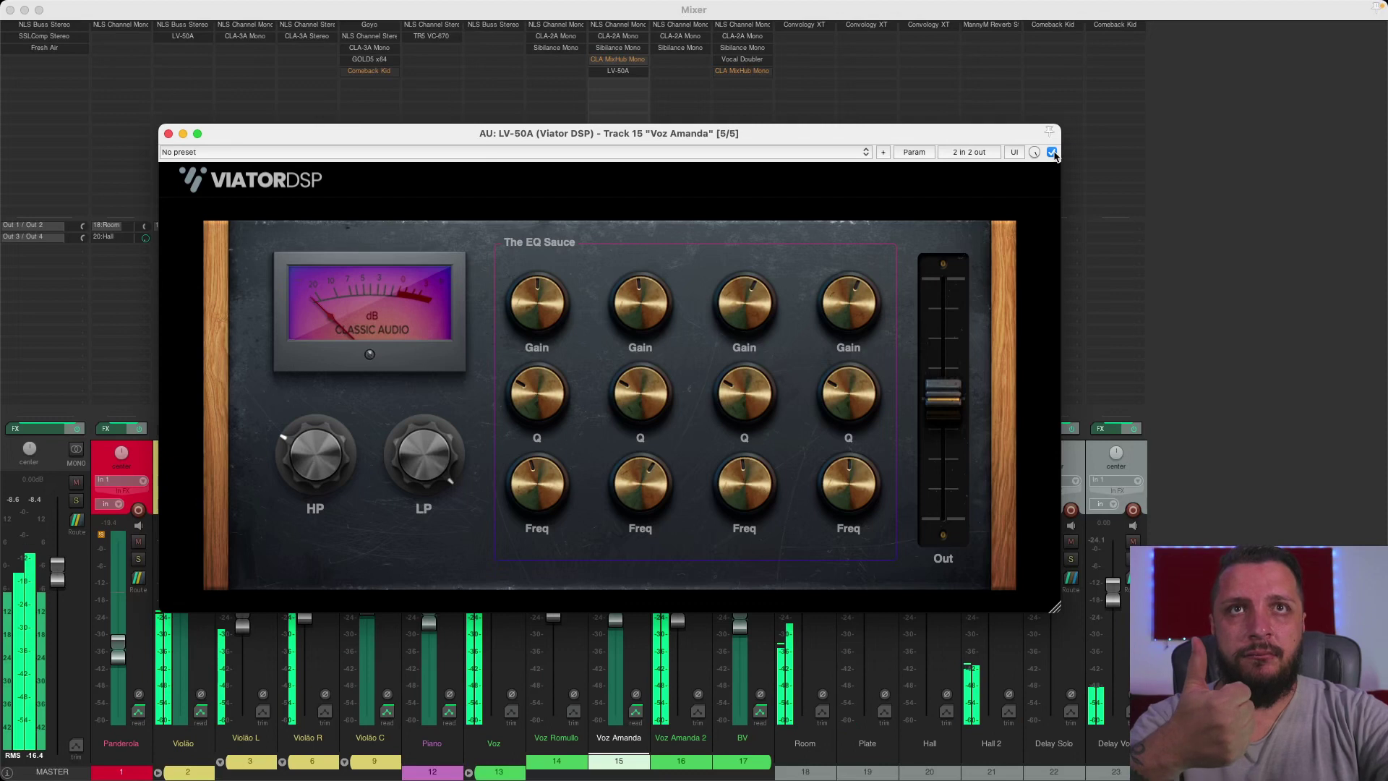